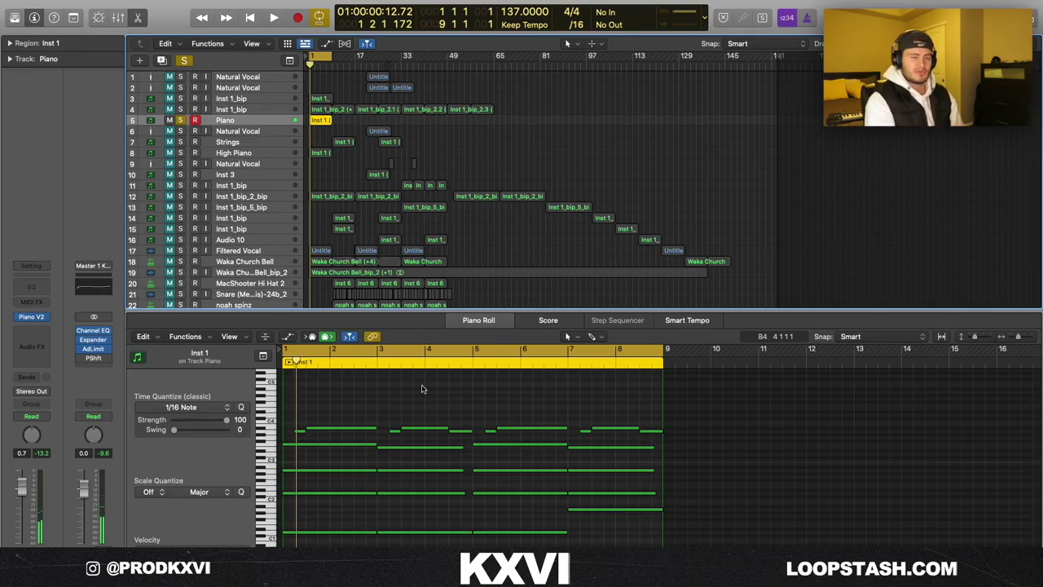
- Switch the solo from the Piano track to the High Piano track and play its region
{"action": "scroll", "coordinate": [367, 487], "scroll_direction": "up", "scroll_amount": 3}
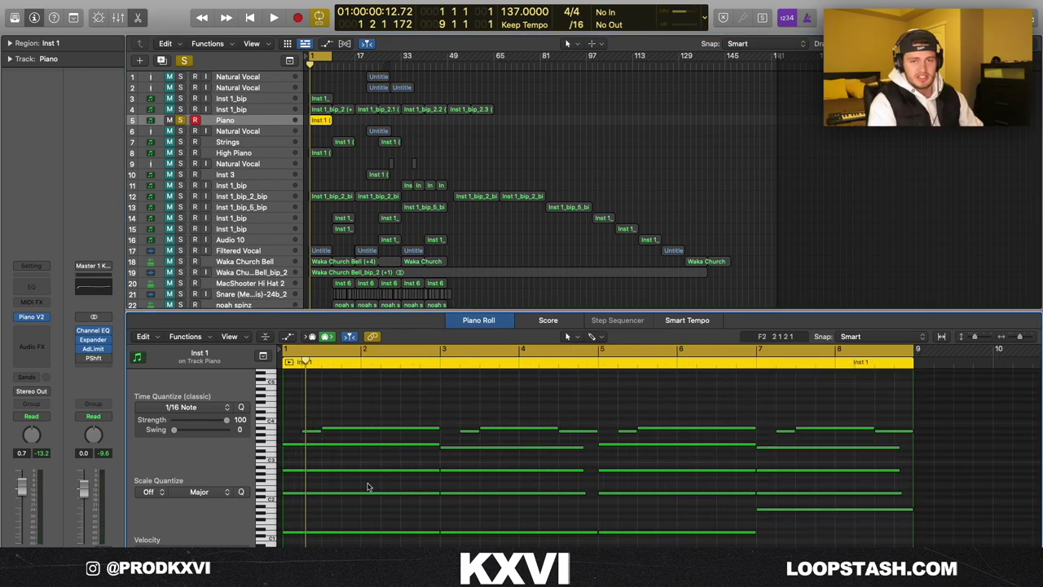
{"action": "key", "text": "super+Left"}
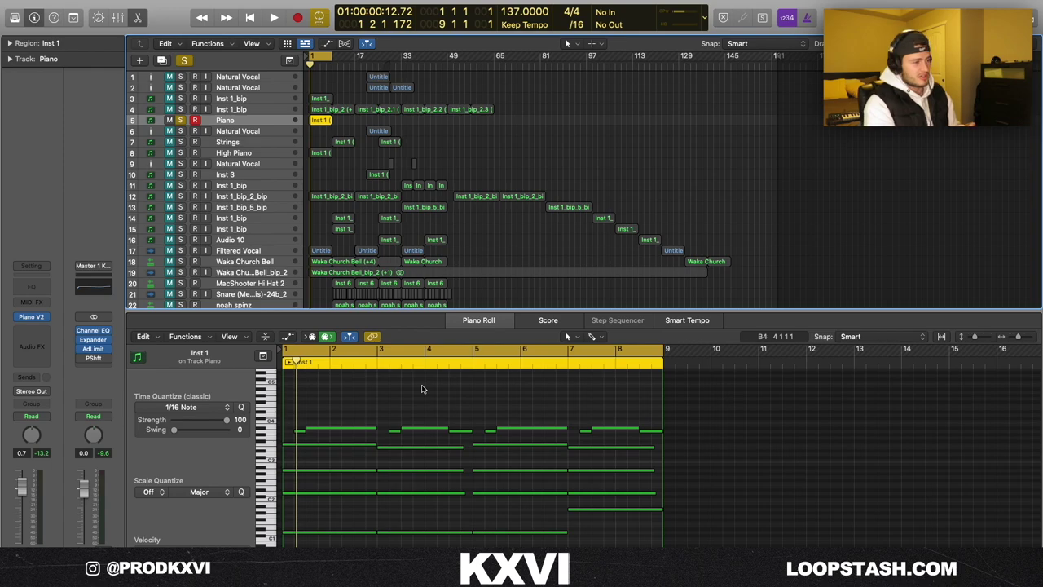
{"action": "key", "text": "super+Right"}
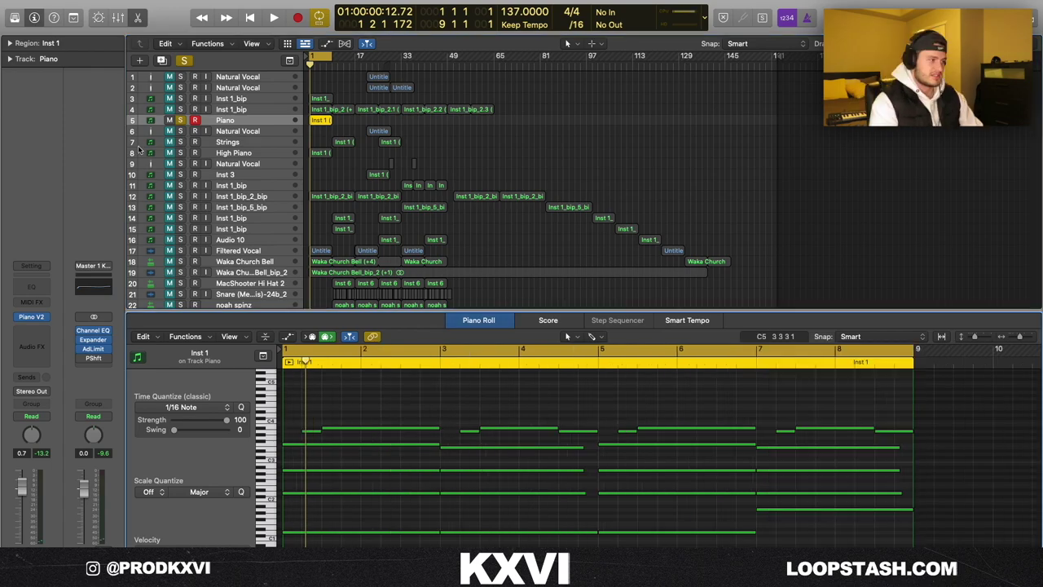
{"action": "left_click", "coordinate": [180, 121]}
{"action": "left_click", "coordinate": [187, 154]}
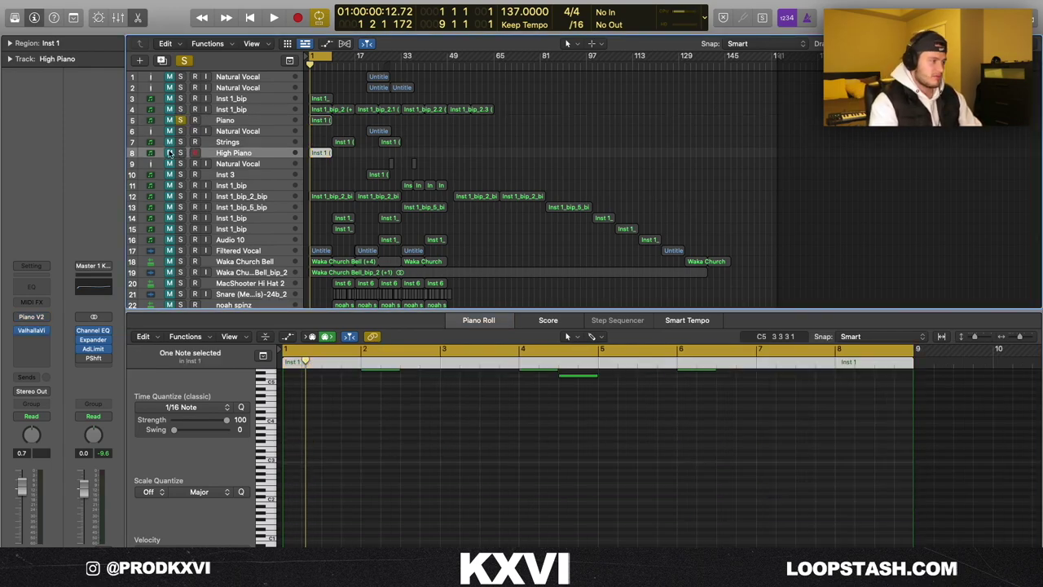
{"action": "left_click", "coordinate": [181, 153]}
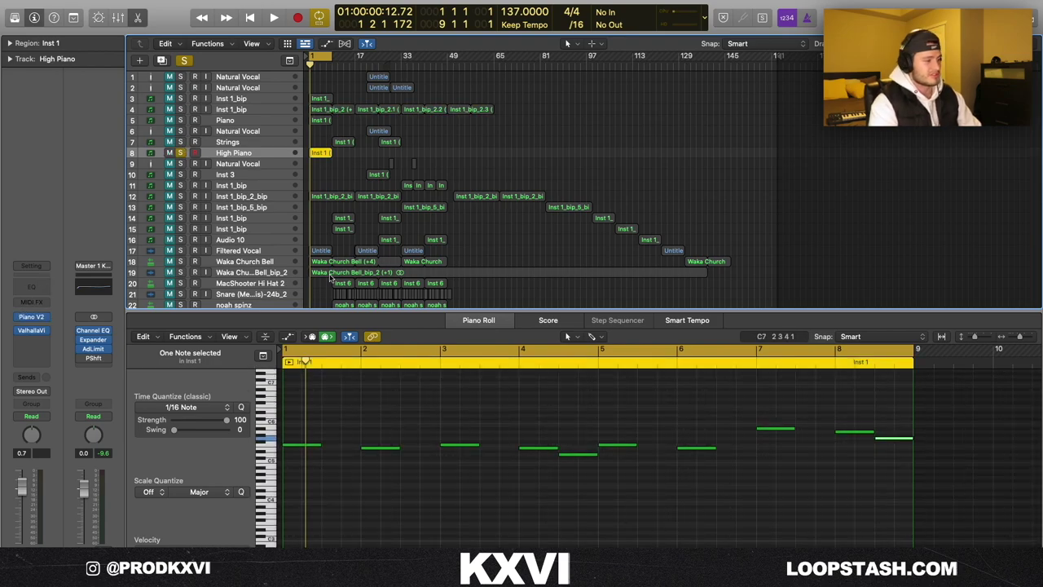
{"action": "key", "text": "space"}
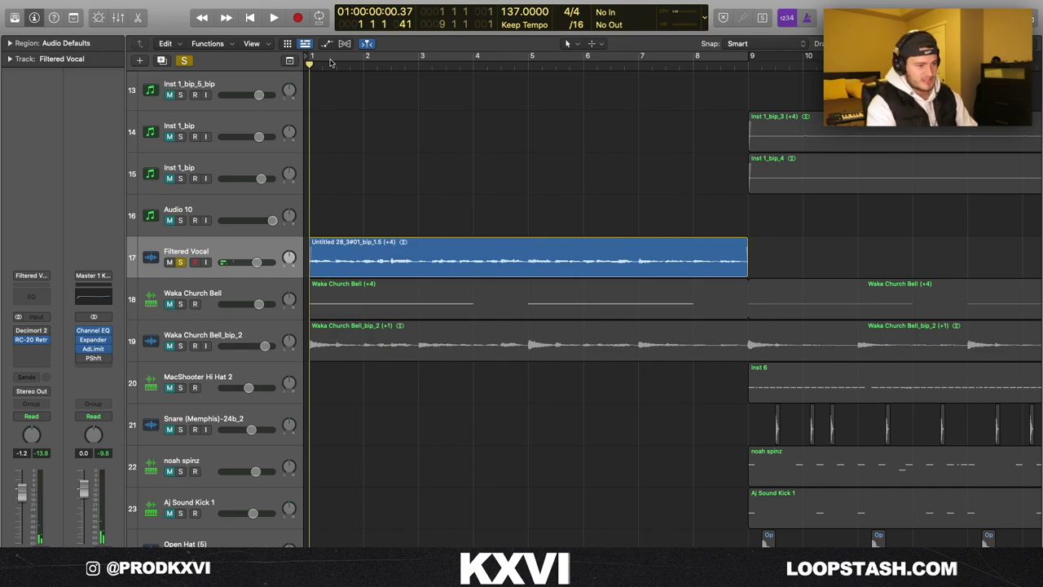
- Solo the first Natural Vocal track and play its region at bars 21 to 29
{"action": "scroll", "coordinate": [330, 62], "scroll_direction": "up", "scroll_amount": 1}
{"action": "scroll", "coordinate": [330, 63], "scroll_direction": "up", "scroll_amount": 10}
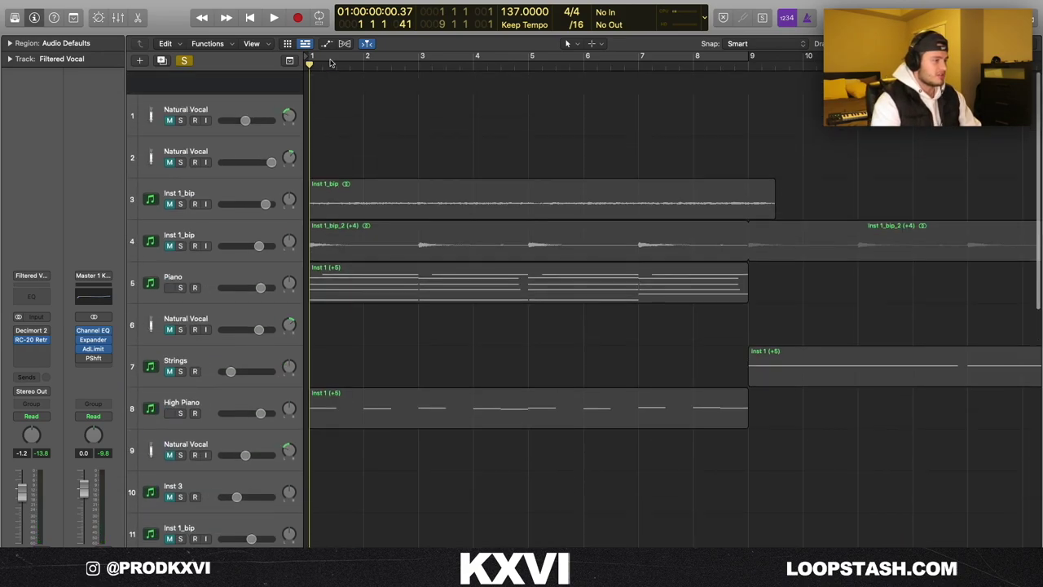
{"action": "left_click", "coordinate": [186, 89]}
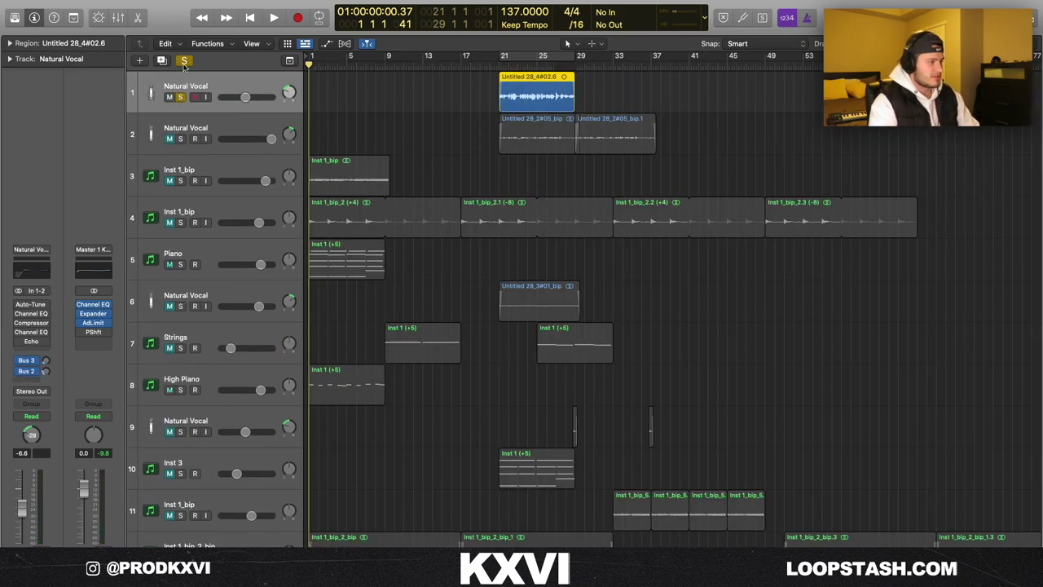
{"action": "key", "text": "super+Right"}
{"action": "key", "text": "super+Right"}
{"action": "key", "text": "super+Right"}
{"action": "key", "text": "super+Right"}
{"action": "key", "text": "super+Right"}
{"action": "key", "text": "super+Right"}
{"action": "key", "text": "super+Right"}
{"action": "key", "text": "super+Left"}
{"action": "key", "text": "super+Left"}
{"action": "key", "text": "space"}
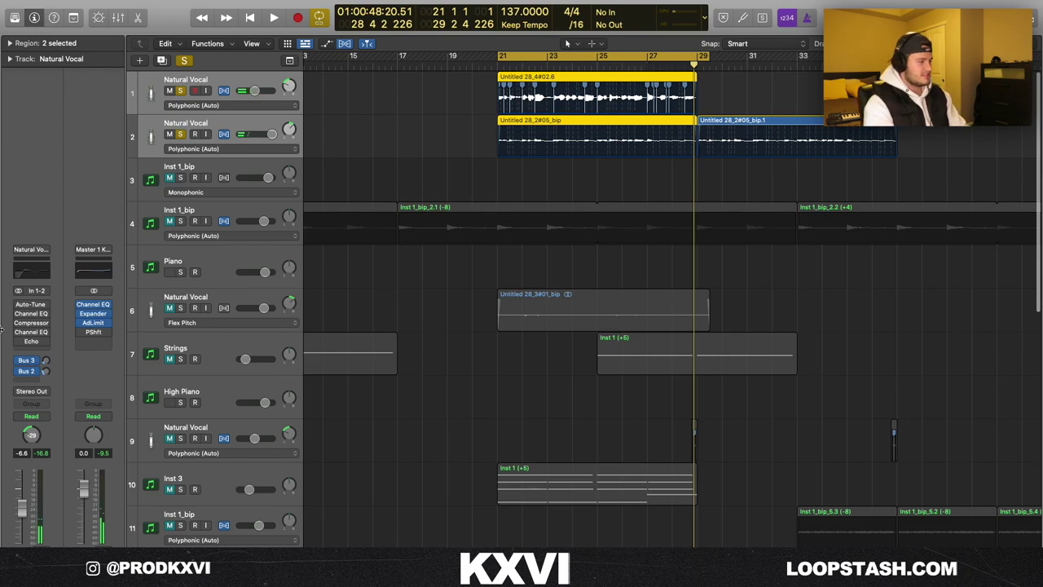
- Review the Auto-Tune, Channel EQ and Compressor settings on the Natural Vocal track and show the sound library
{"action": "left_click", "coordinate": [30, 304]}
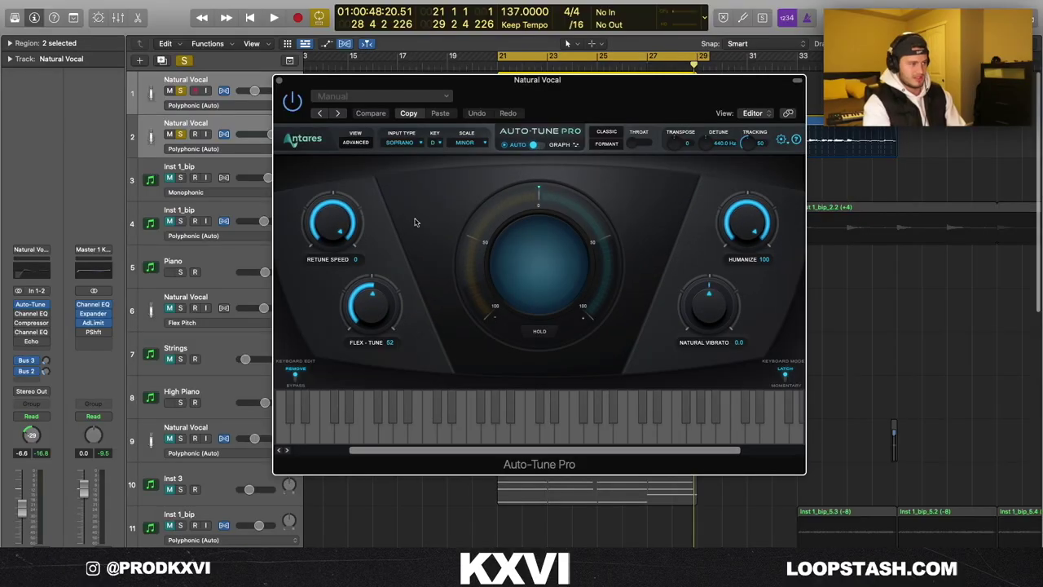
{"action": "left_click", "coordinate": [278, 81]}
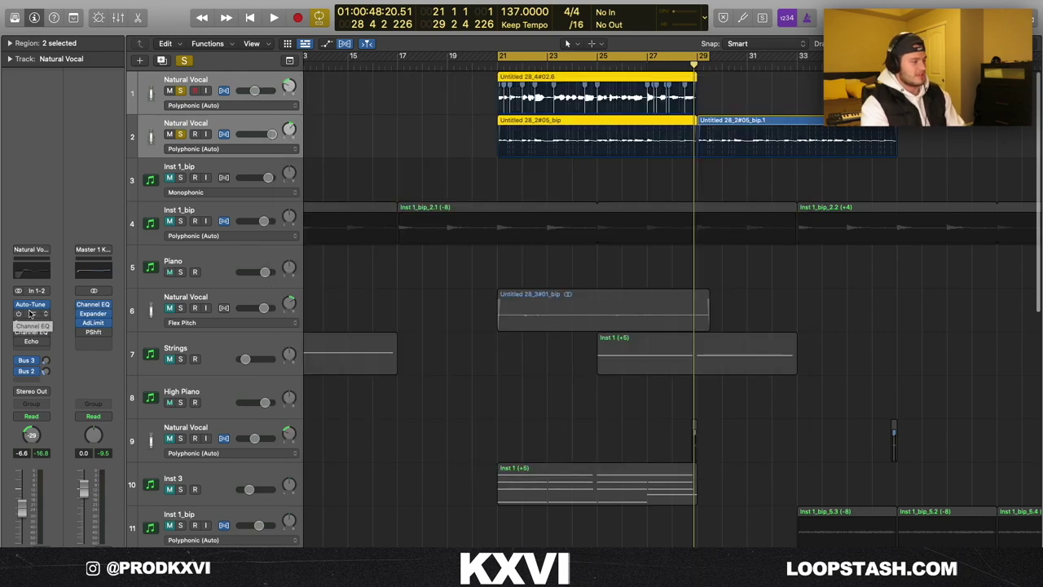
{"action": "left_click", "coordinate": [30, 313]}
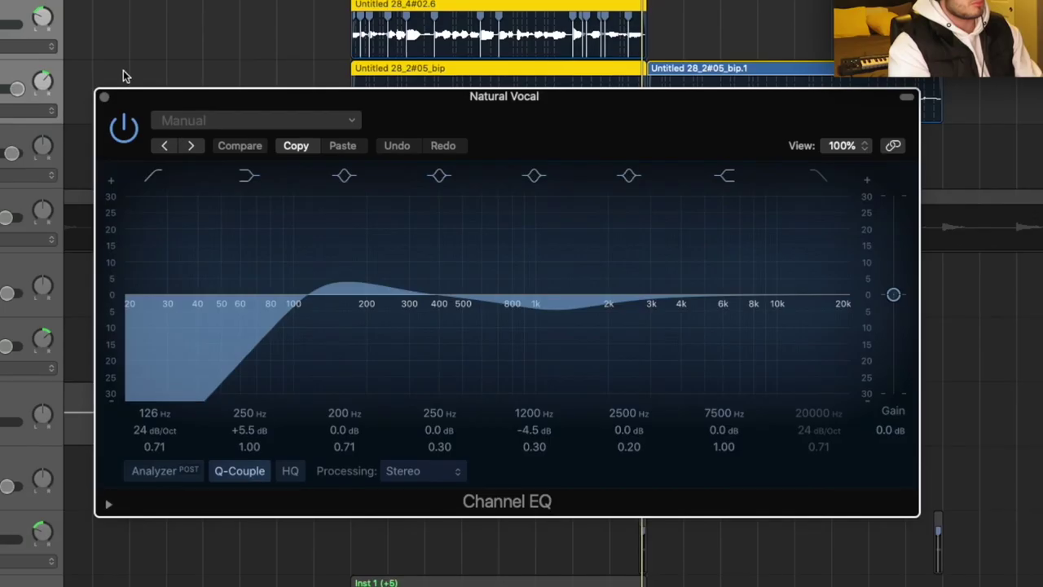
{"action": "left_click", "coordinate": [30, 323]}
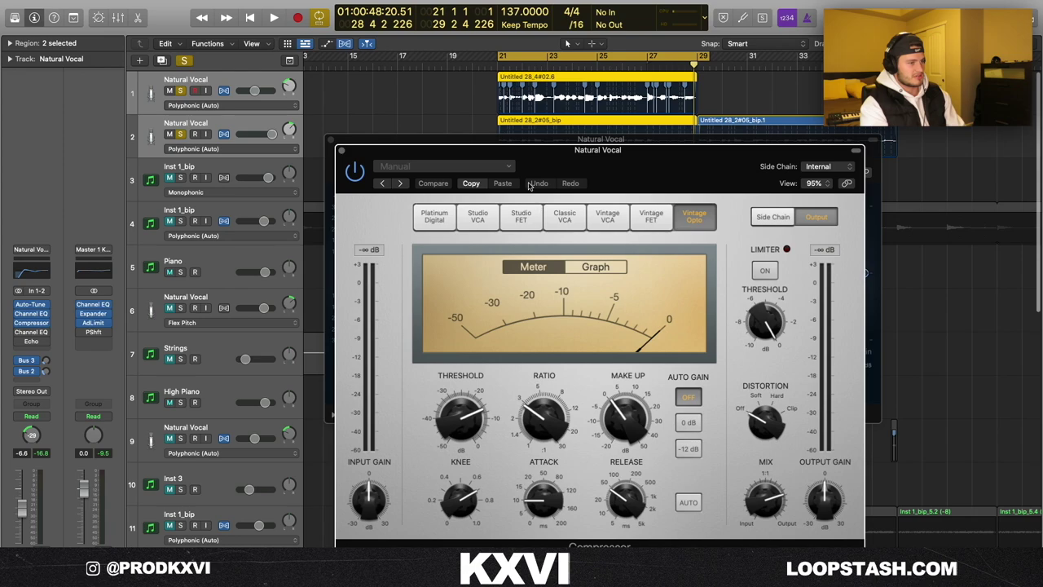
{"action": "left_click_drag", "start_coordinate": [543, 155], "coordinate": [527, 74]}
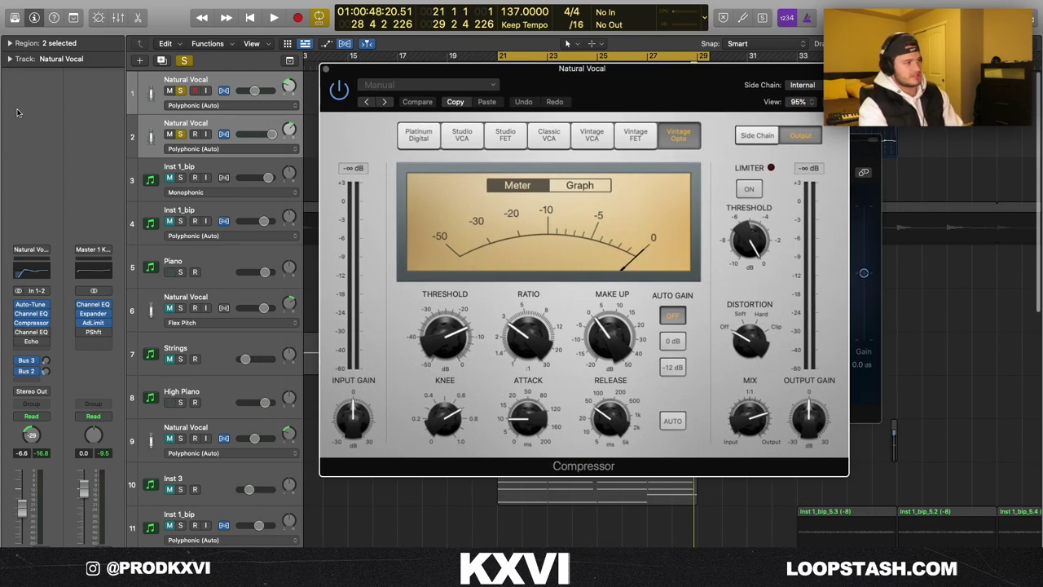
{"action": "left_click", "coordinate": [31, 19]}
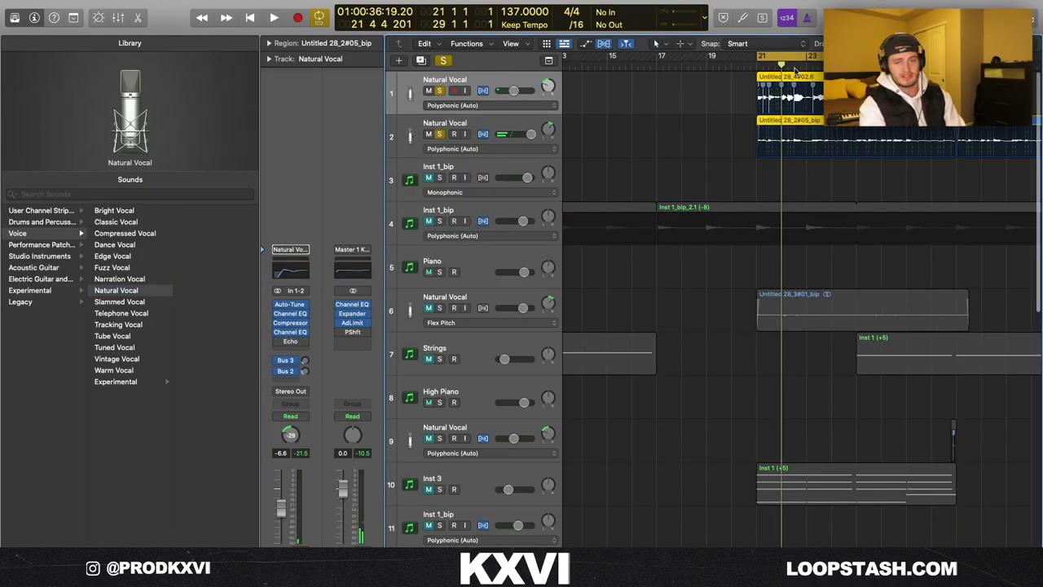
- Select both Natural Vocal regions starting at bar 21 and turn off solo for the project
{"action": "left_click", "coordinate": [795, 69], "text": "shift"}
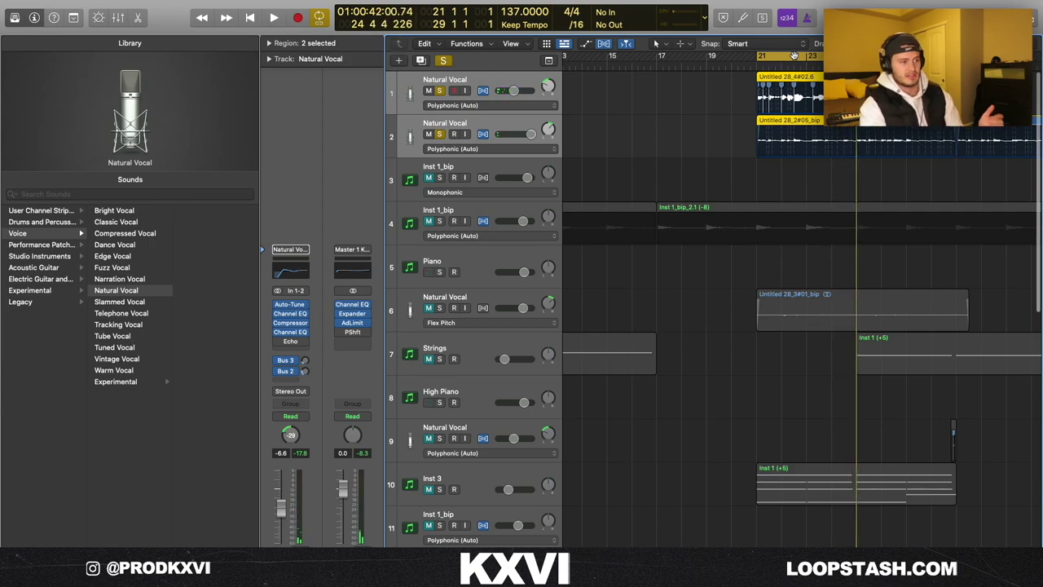
{"action": "key", "text": "super+Left"}
{"action": "key", "text": "super+Left"}
{"action": "key", "text": "super+Left"}
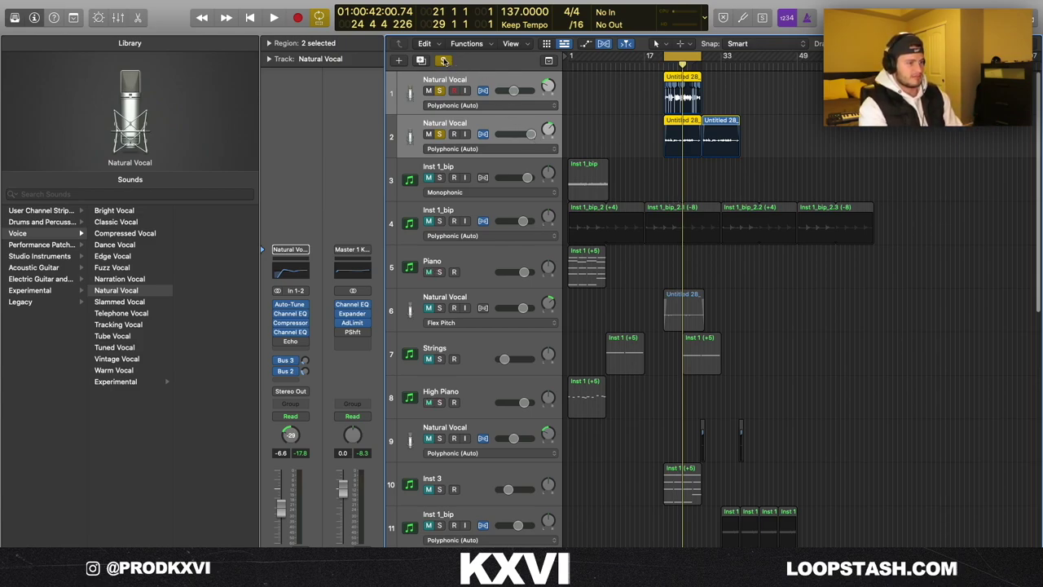
{"action": "left_click", "coordinate": [443, 60]}
- Select the first Filtered Vocal region and inspect the RC-20 Retro Color effect on its track, closing the plug-in when finished
{"action": "scroll", "coordinate": [536, 273], "scroll_direction": "down", "scroll_amount": 10}
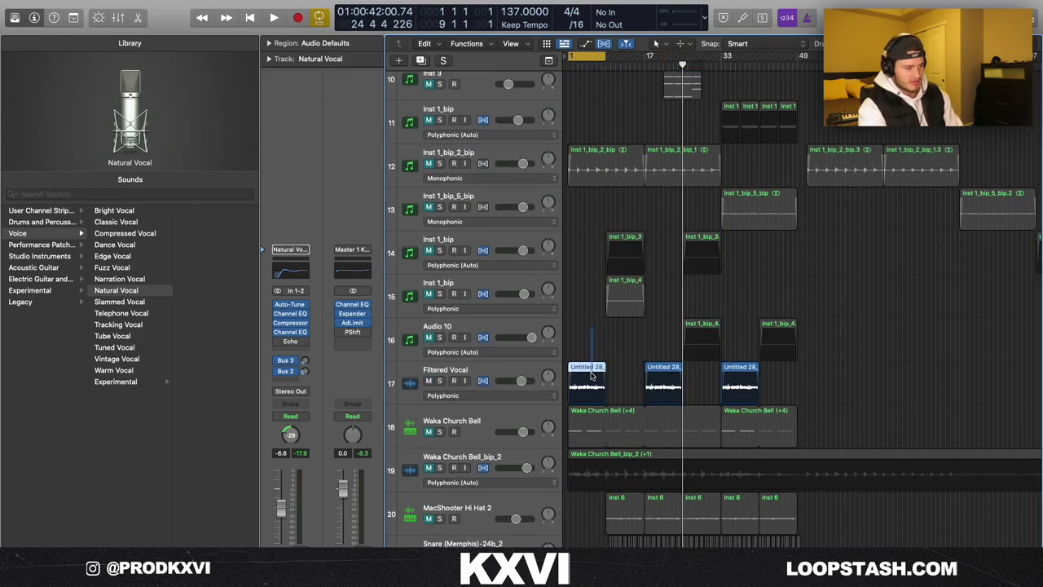
{"action": "left_click", "coordinate": [593, 375]}
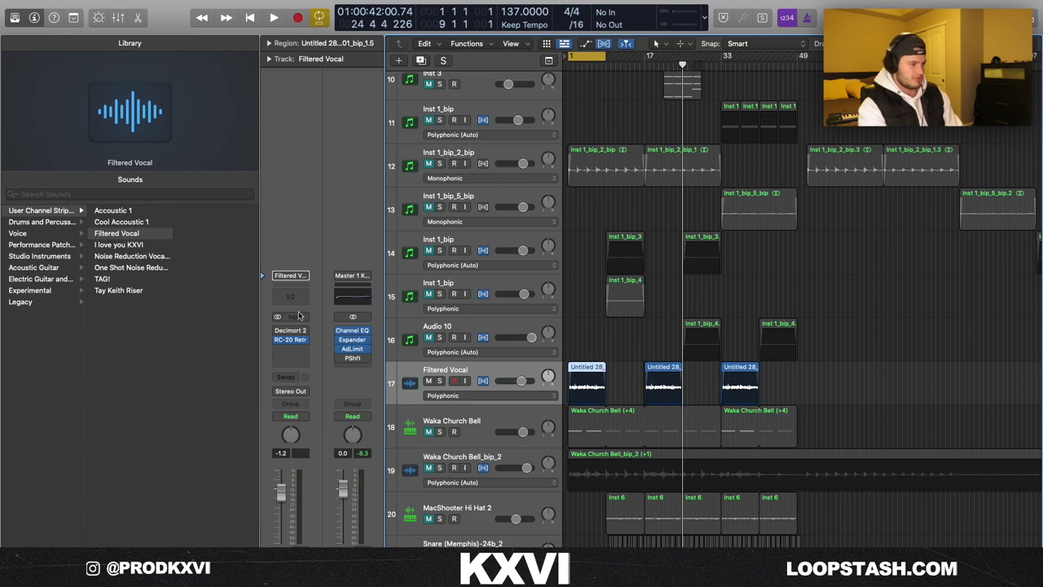
{"action": "left_click_drag", "start_coordinate": [536, 143], "coordinate": [492, 74]}
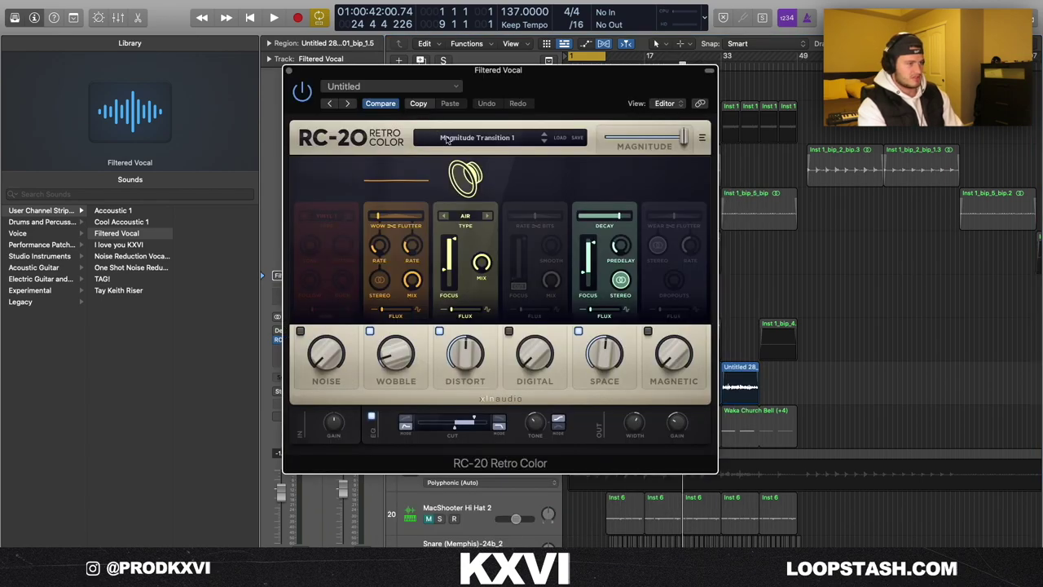
{"action": "left_click_drag", "start_coordinate": [302, 75], "coordinate": [703, 72]}
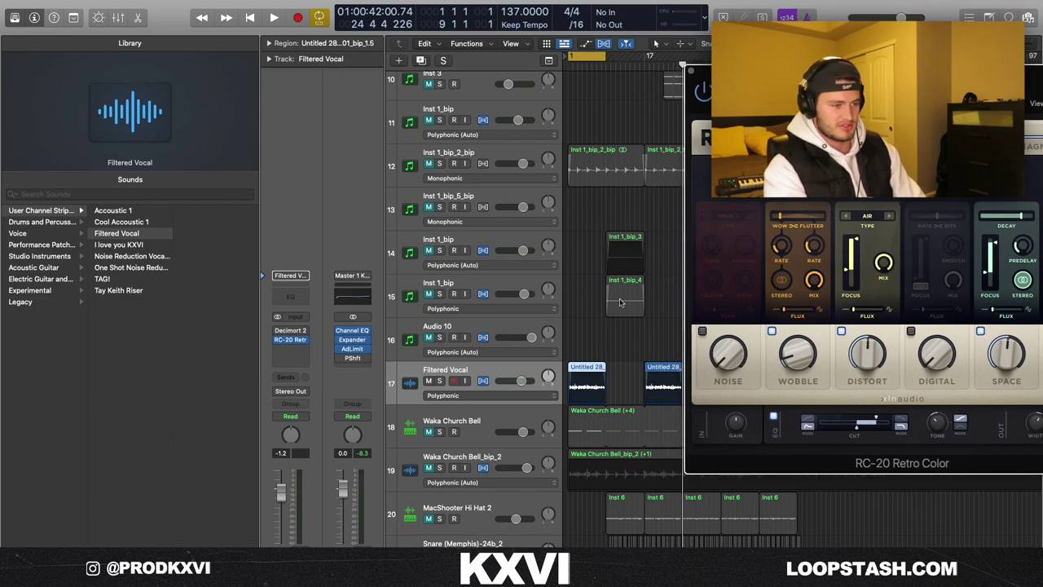
{"action": "scroll", "coordinate": [622, 302], "scroll_direction": "up", "scroll_amount": 5}
{"action": "scroll", "coordinate": [622, 302], "scroll_direction": "down", "scroll_amount": 3}
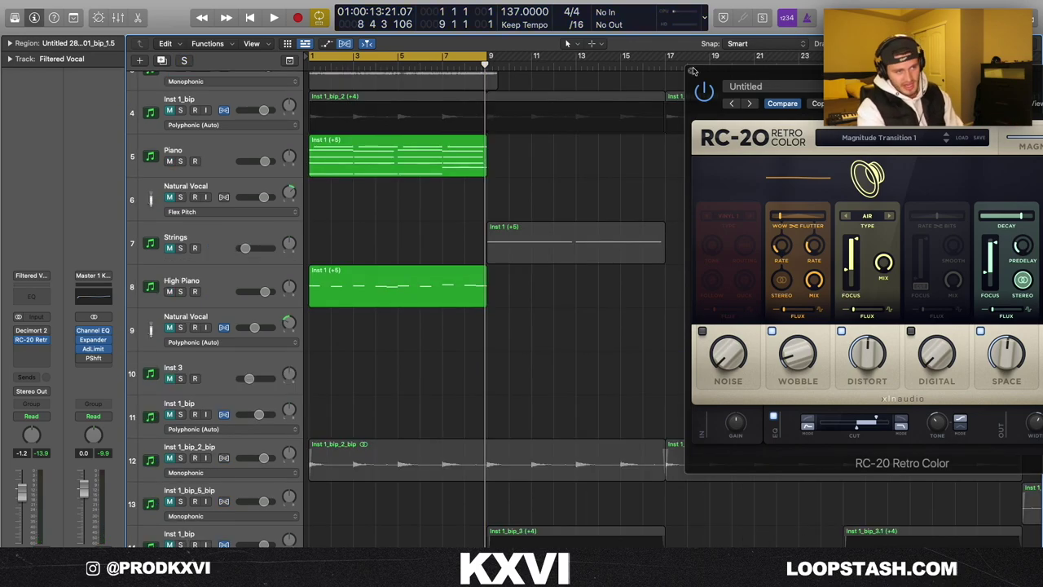
{"action": "left_click", "coordinate": [691, 71]}
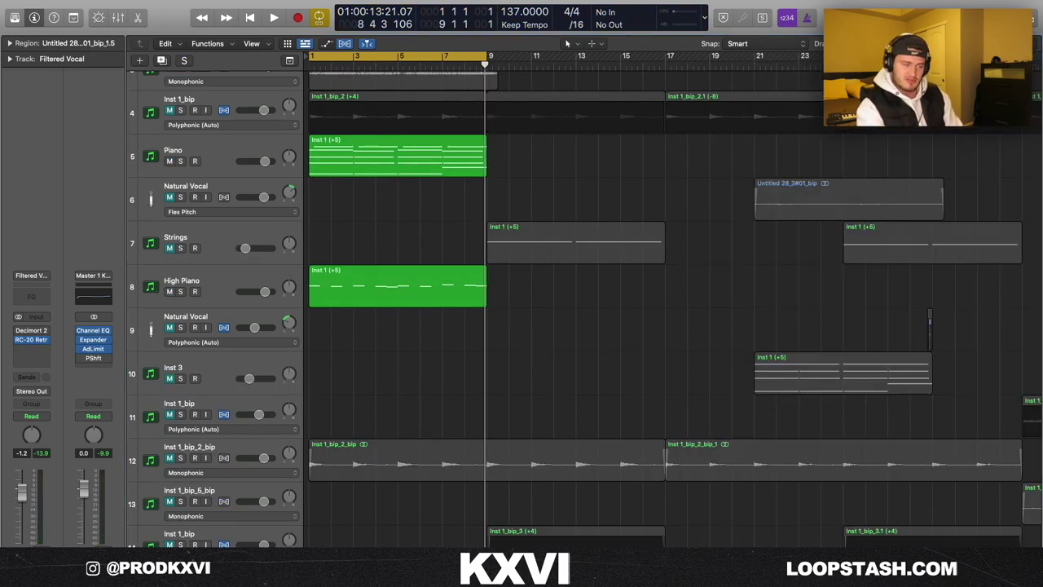
- Browse the string presets of the Mellotron instrument on the Inst 3 track
{"action": "scroll", "coordinate": [621, 303], "scroll_direction": "up", "scroll_amount": 2}
{"action": "scroll", "coordinate": [622, 302], "scroll_direction": "down", "scroll_amount": 7}
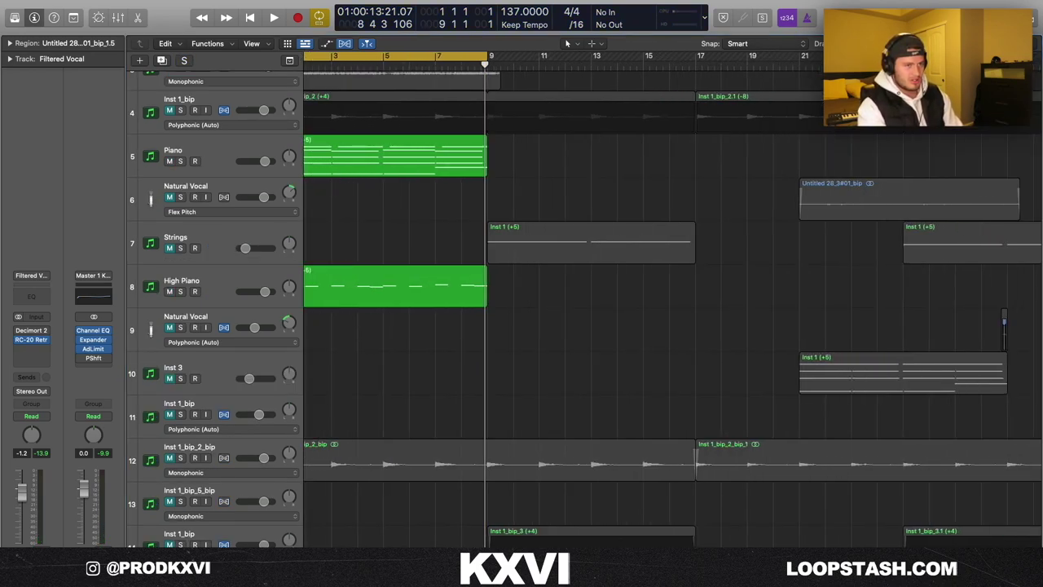
{"action": "scroll", "coordinate": [650, 121], "scroll_direction": "down", "scroll_amount": 3}
{"action": "scroll", "coordinate": [650, 122], "scroll_direction": "up", "scroll_amount": 5}
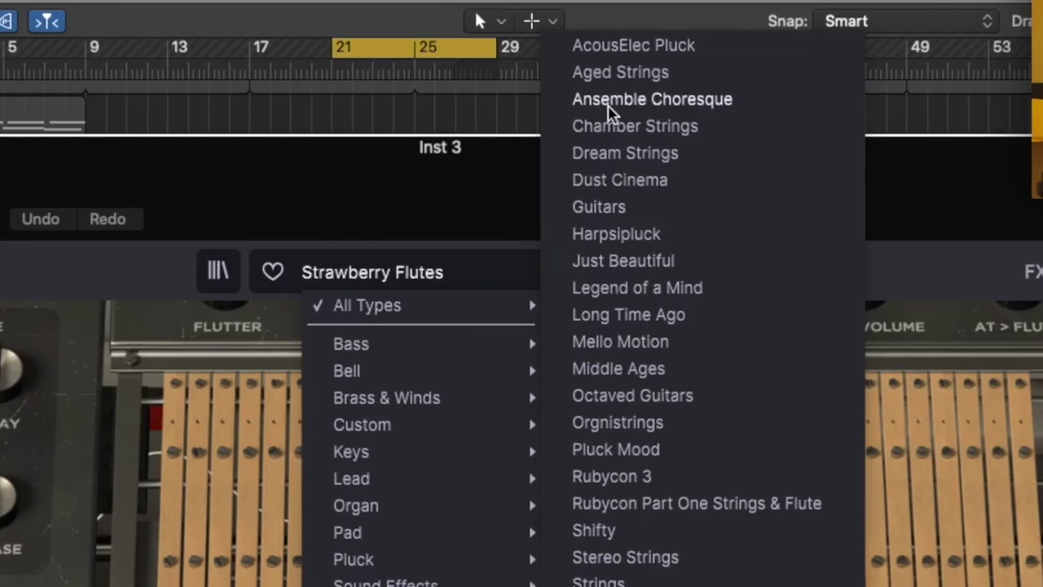
{"action": "left_click", "coordinate": [685, 104]}
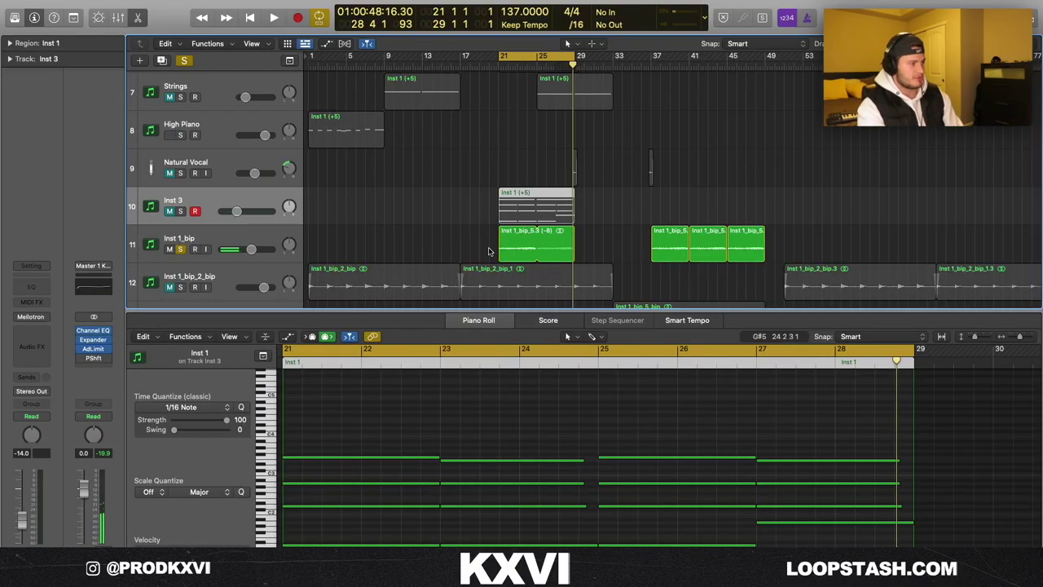
- Solo the Strings track and set the cycle range to its first region, bars 9 to 17
{"action": "scroll", "coordinate": [234, 168], "scroll_direction": "up", "scroll_amount": 4}
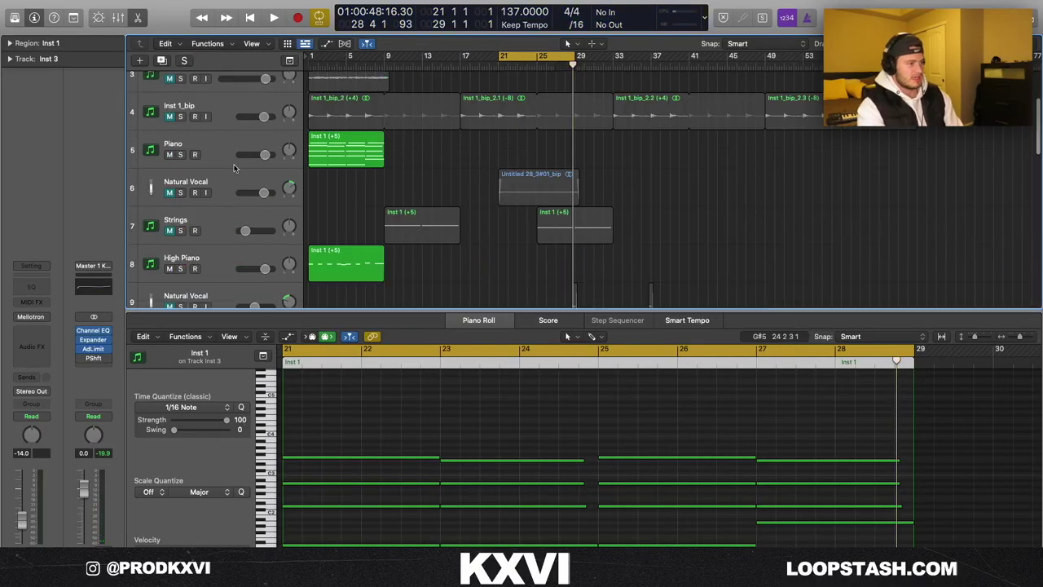
{"action": "left_click", "coordinate": [220, 218]}
{"action": "left_click", "coordinate": [181, 231]}
{"action": "left_click_drag", "start_coordinate": [463, 216], "coordinate": [385, 214]}
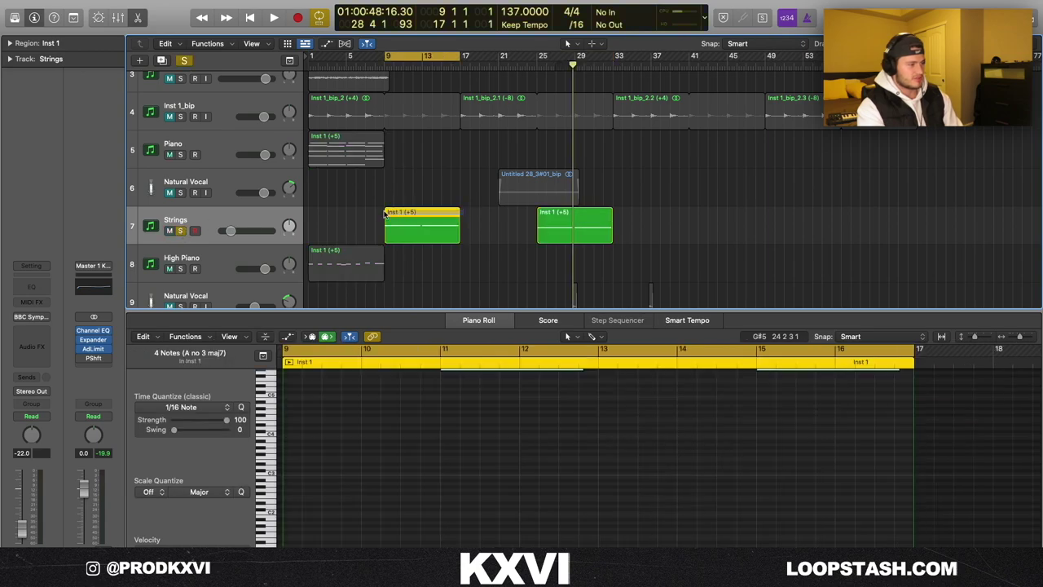
- Inspect the BBC Symphony Orchestra Violins 1 patch on the Strings track, close it and play the string notes
{"action": "left_click", "coordinate": [33, 317]}
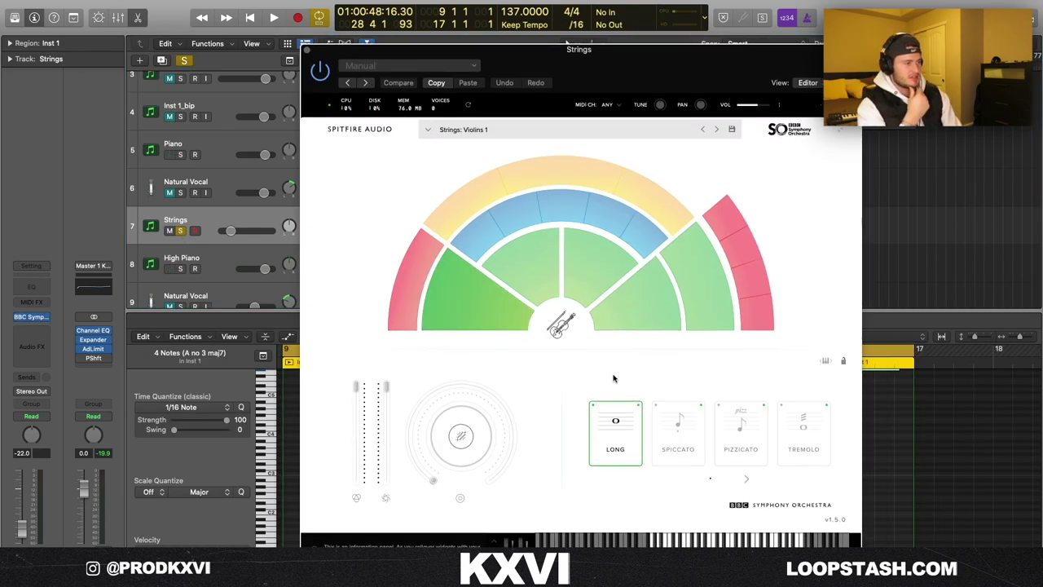
{"action": "left_click_drag", "start_coordinate": [526, 55], "coordinate": [835, 5]}
{"action": "left_click", "coordinate": [601, 12]}
{"action": "left_click", "coordinate": [372, 432]}
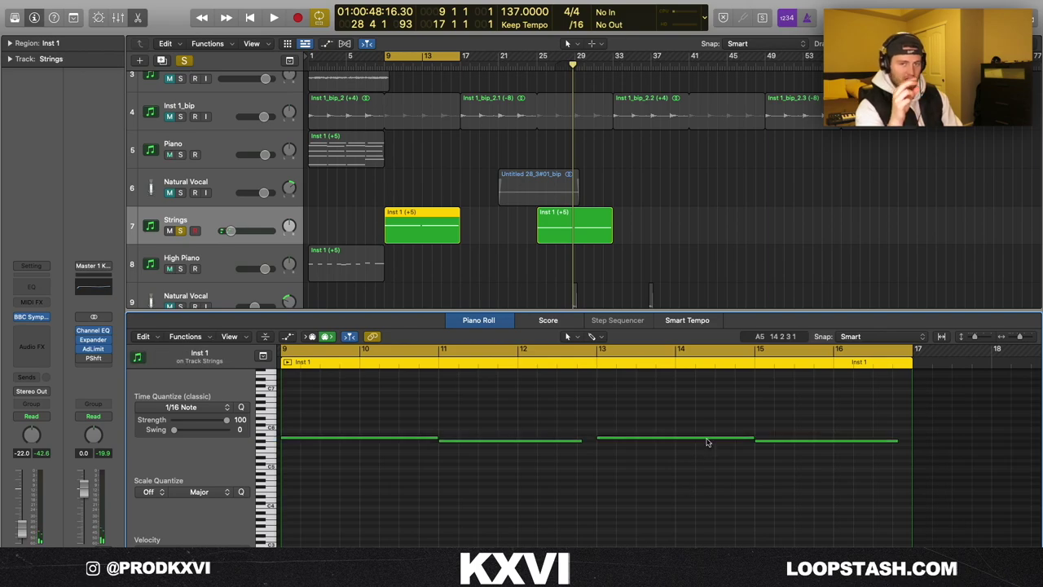
{"action": "key", "text": "space"}
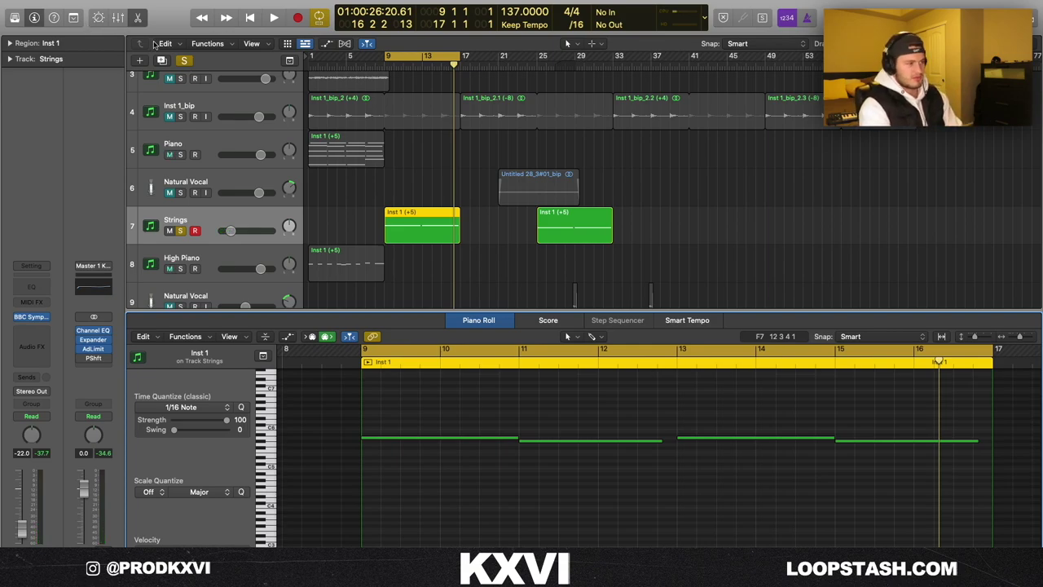
- Turn off solo on the Strings track and hide the piano roll
{"action": "left_click", "coordinate": [162, 43]}
{"action": "left_click", "coordinate": [150, 24]}
{"action": "key", "text": "s"}
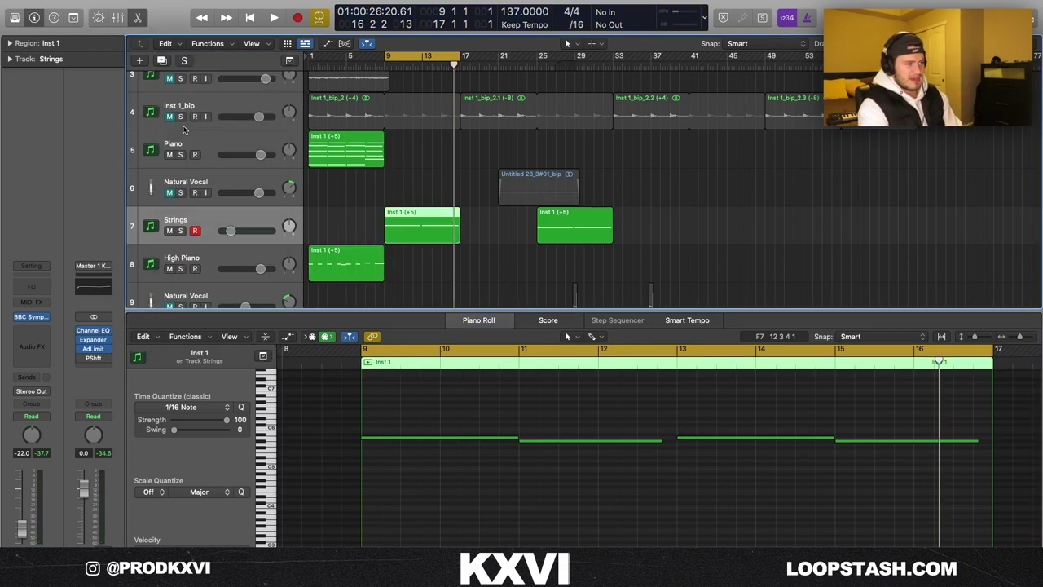
{"action": "left_click", "coordinate": [137, 18]}
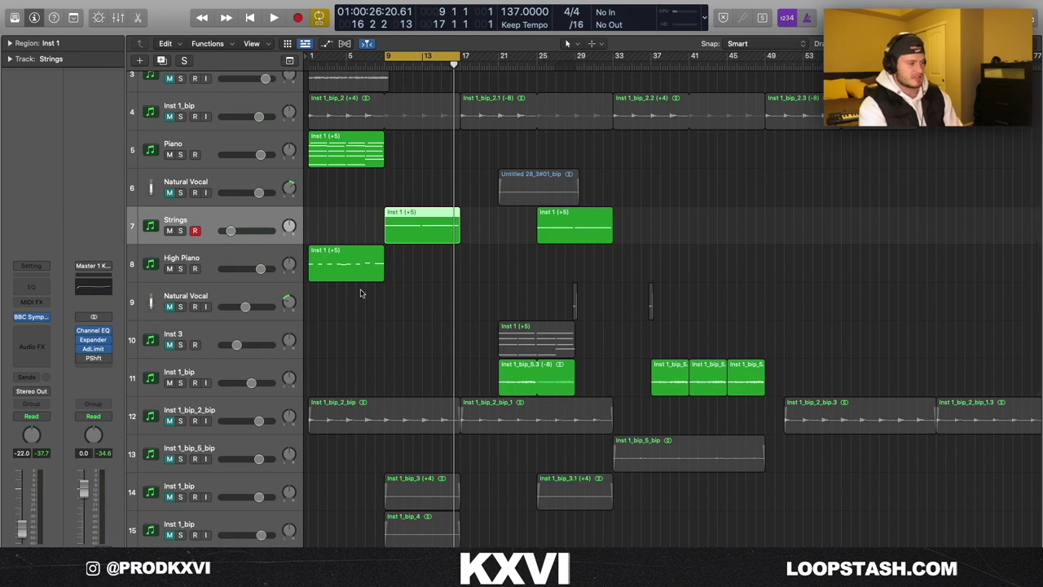
- Mute the Inst 1_bip audio on track 11 and bring the Filtered Vocal regions into view
{"action": "left_click", "coordinate": [170, 383]}
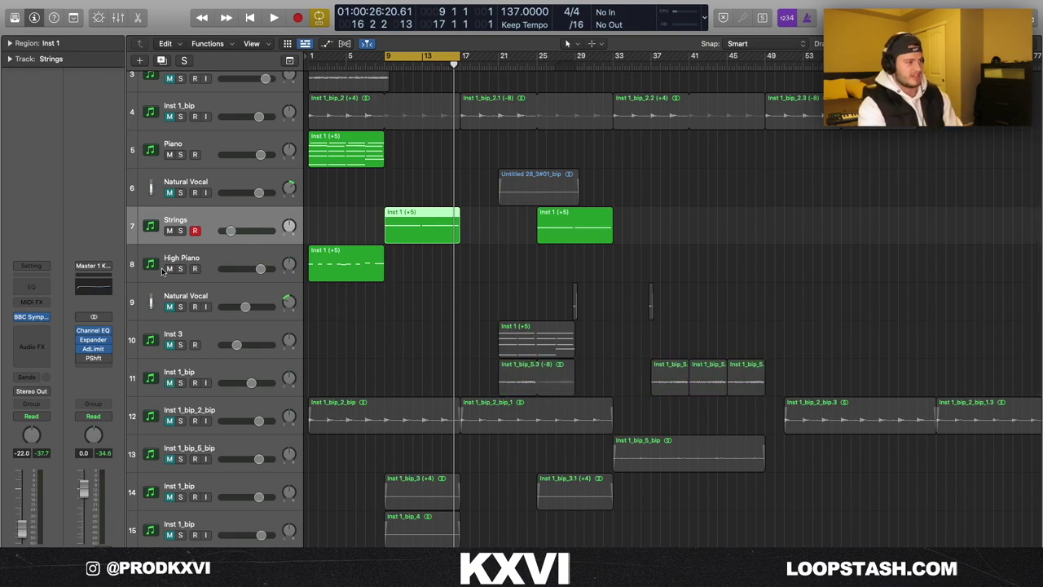
{"action": "left_click_drag", "start_coordinate": [162, 270], "coordinate": [168, 210]}
{"action": "scroll", "coordinate": [472, 335], "scroll_direction": "down", "scroll_amount": 5}
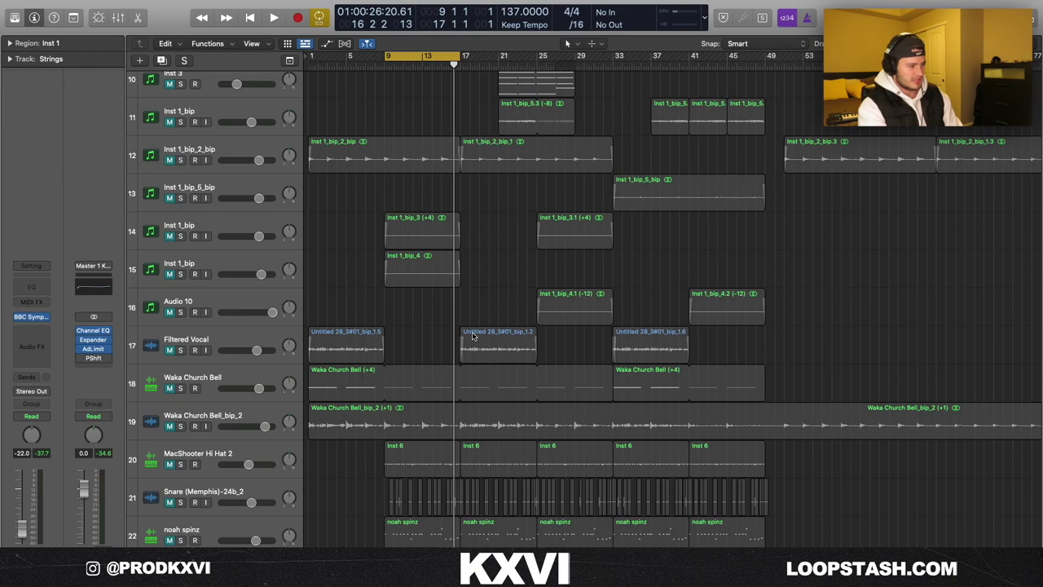
- Solo the Waka Church Bell track, show its first region's notes in the piano roll and play them
{"action": "left_click", "coordinate": [181, 389]}
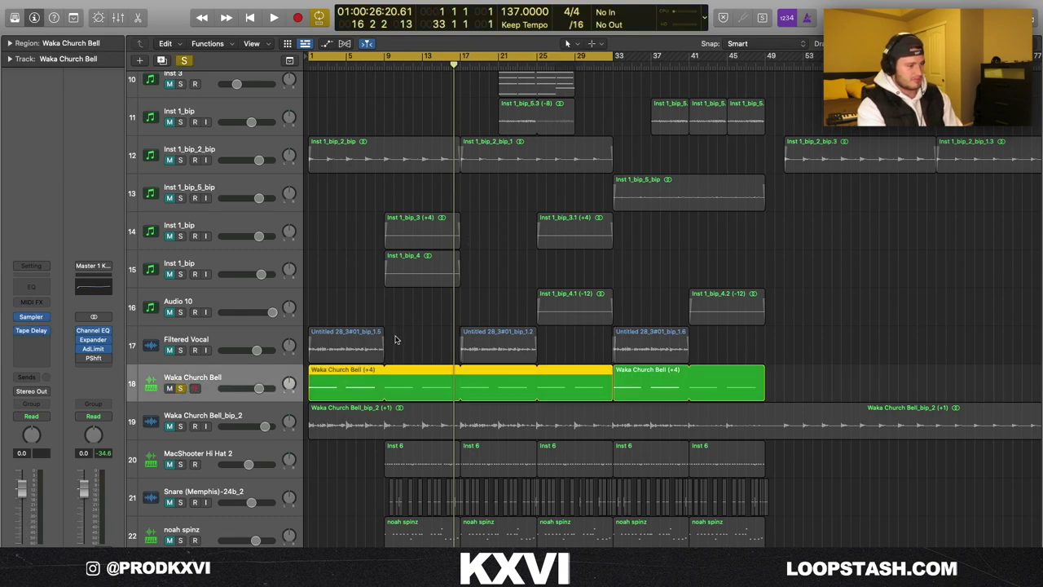
{"action": "double_click", "coordinate": [346, 379]}
{"action": "key", "text": "space"}
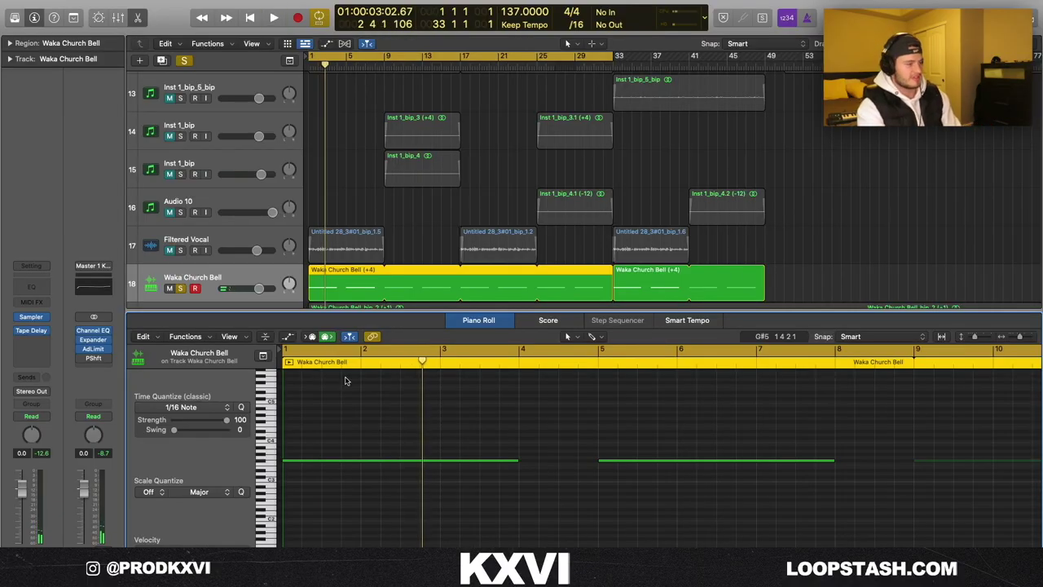
- Turn off solo on the Waka Church Bell track and hide the piano roll
{"action": "left_click", "coordinate": [184, 60]}
{"action": "left_click", "coordinate": [138, 18]}
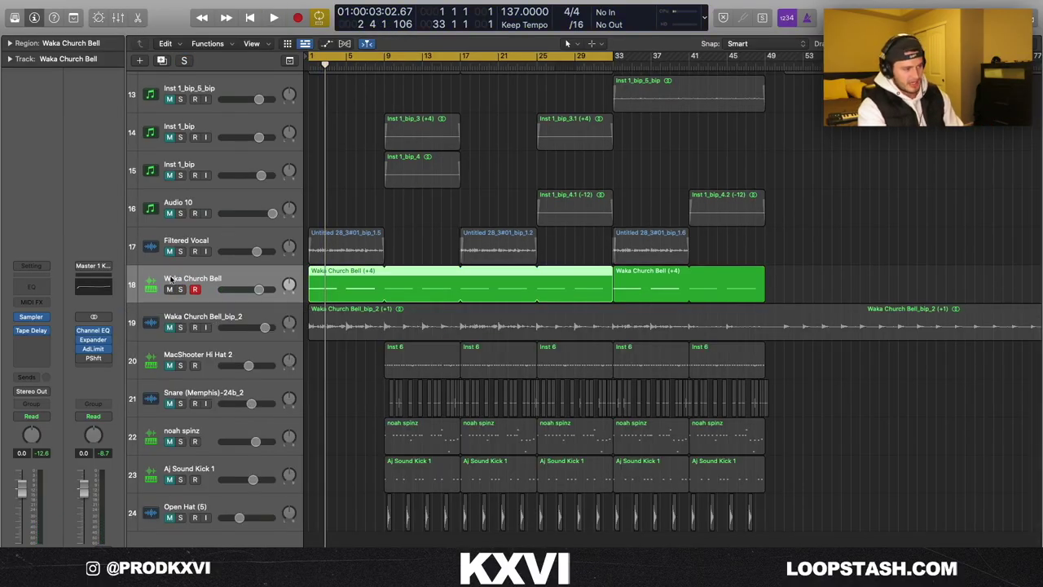
- Select the Waka Church Bell_bip_2 track, turn off the cycle and play the arrangement from bar 33
{"action": "left_click", "coordinate": [150, 327]}
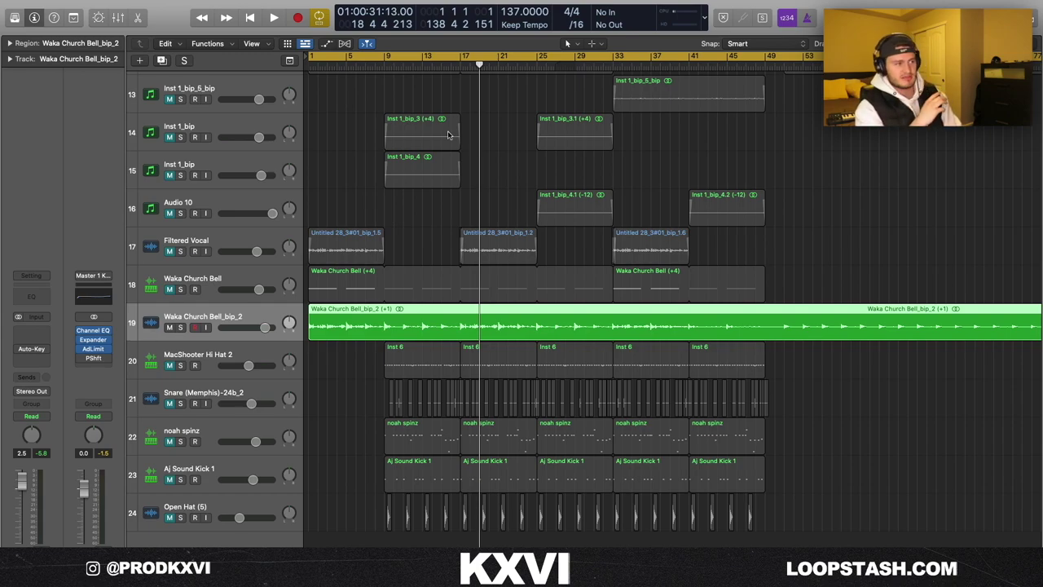
{"action": "left_click", "coordinate": [621, 56]}
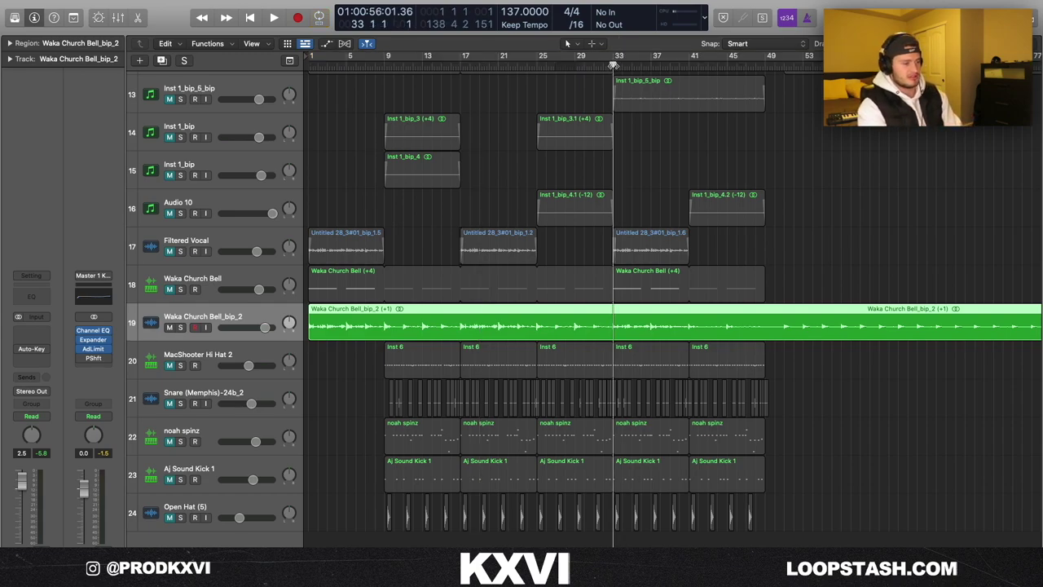
{"action": "key", "text": "space"}
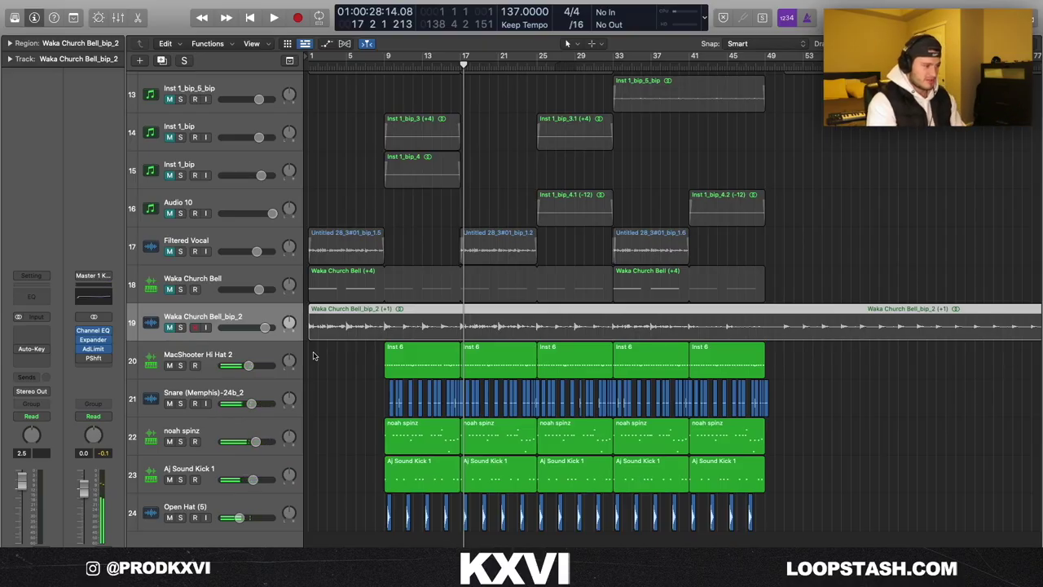
- Solo the MacShooter Hi Hat 2 track, show its first Inst 6 region's notes and play them with bars 9 to 17 cycled
{"action": "double_click", "coordinate": [395, 356]}
{"action": "key", "text": "s"}
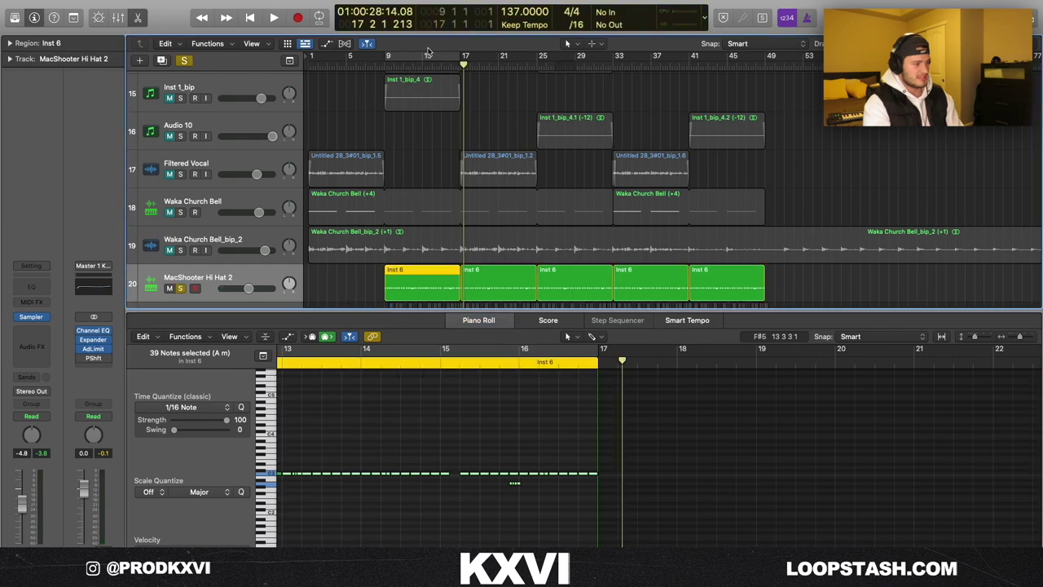
{"action": "scroll", "coordinate": [429, 398], "scroll_direction": "left", "scroll_amount": 6}
{"action": "left_click", "coordinate": [447, 416]}
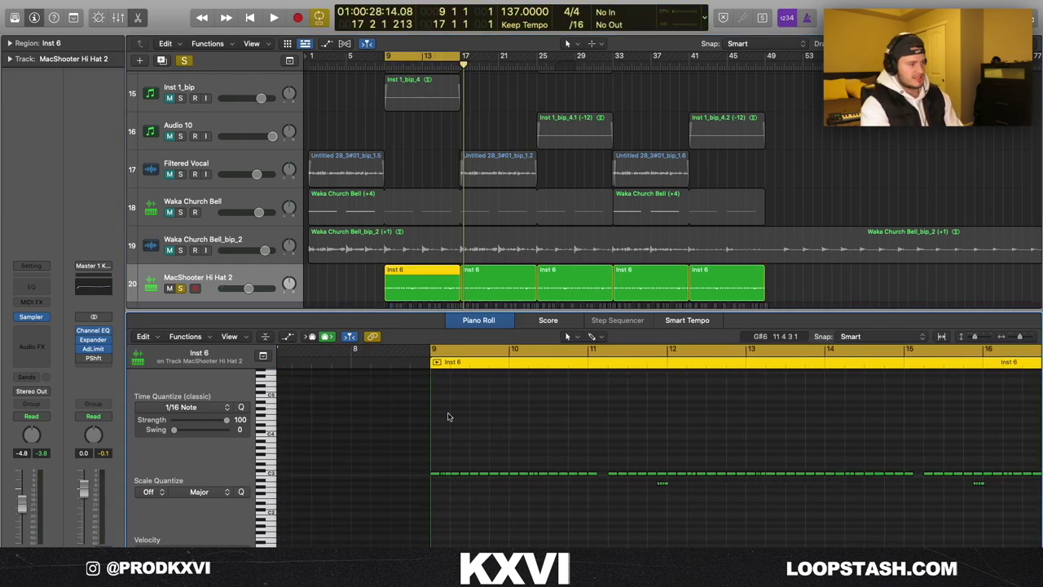
{"action": "scroll", "coordinate": [447, 417], "scroll_direction": "right", "scroll_amount": 2}
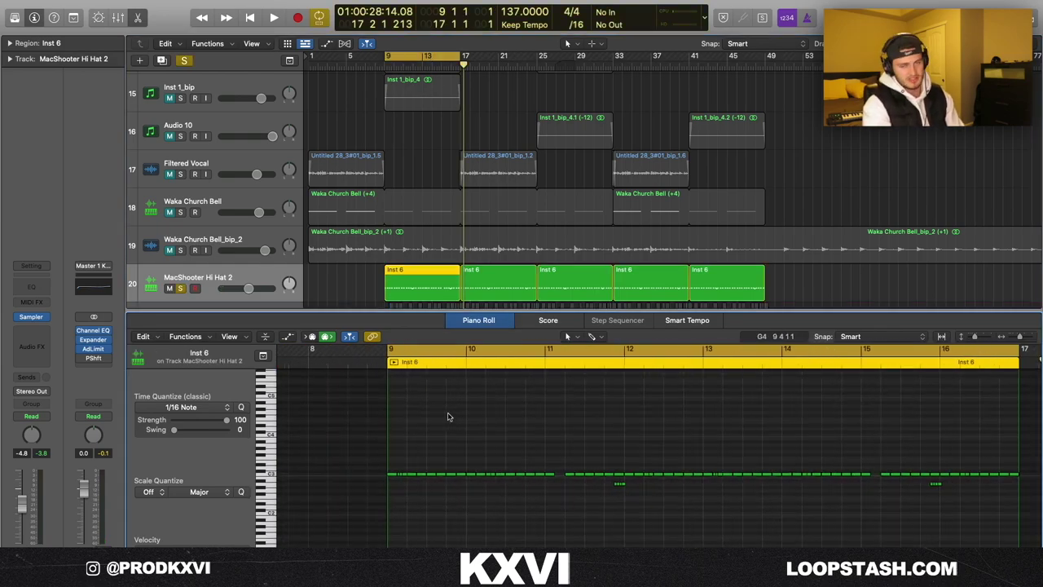
{"action": "key", "text": "space"}
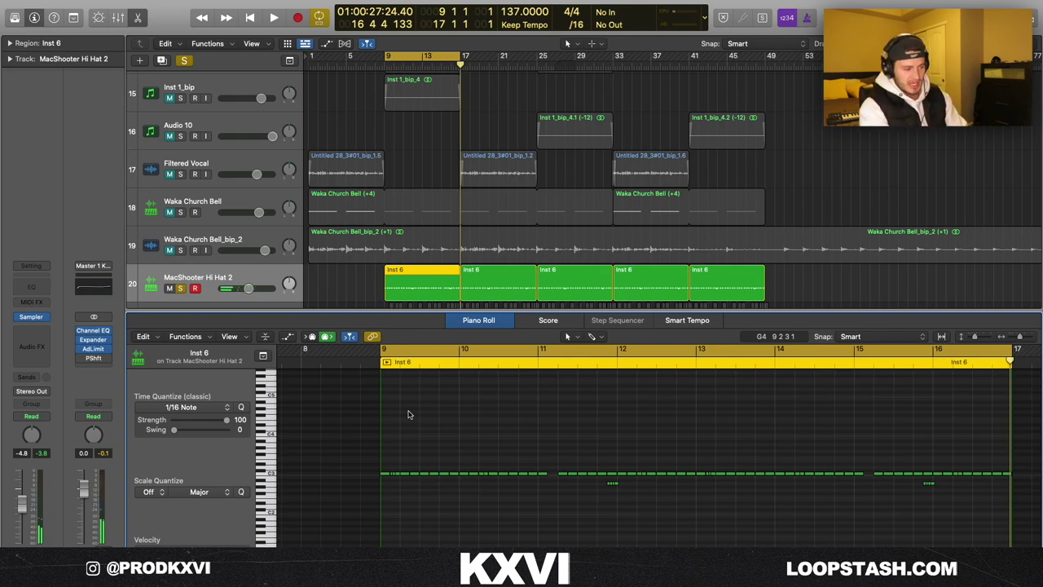
- Examine the hi-hat notes up close, select a single note and play the pattern again
{"action": "key", "text": "super+Right"}
{"action": "key", "text": "super+Right"}
{"action": "key", "text": "super+Right"}
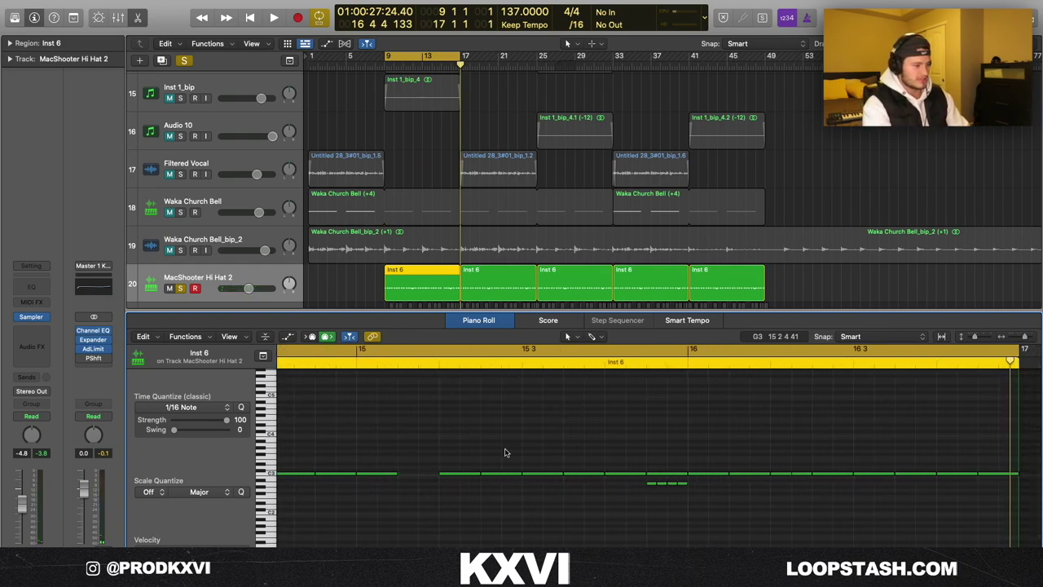
{"action": "left_click", "coordinate": [626, 473]}
{"action": "key", "text": "space"}
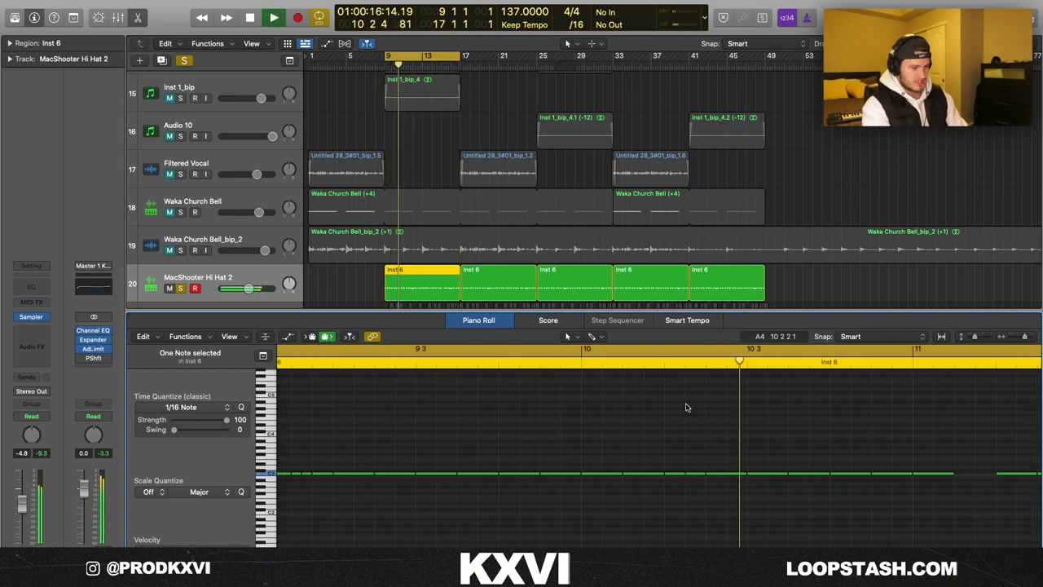
- Solo the Snare (Memphis)-24b_2 track together with the hi-hat and select its regions between bars 9 and 17
{"action": "scroll", "coordinate": [371, 280], "scroll_direction": "down", "scroll_amount": 4}
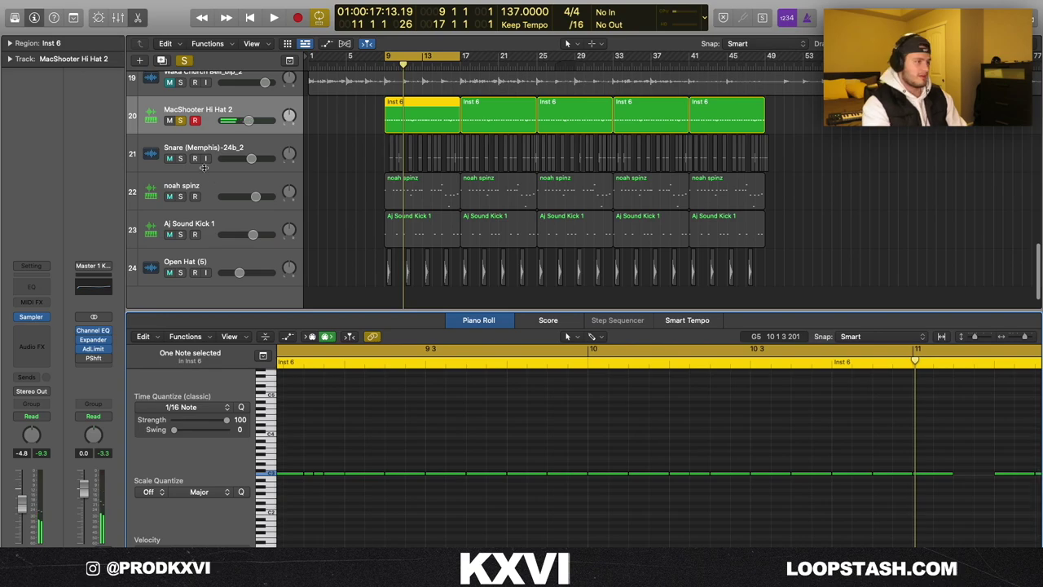
{"action": "left_click", "coordinate": [181, 159]}
{"action": "left_click_drag", "start_coordinate": [371, 145], "coordinate": [460, 149]}
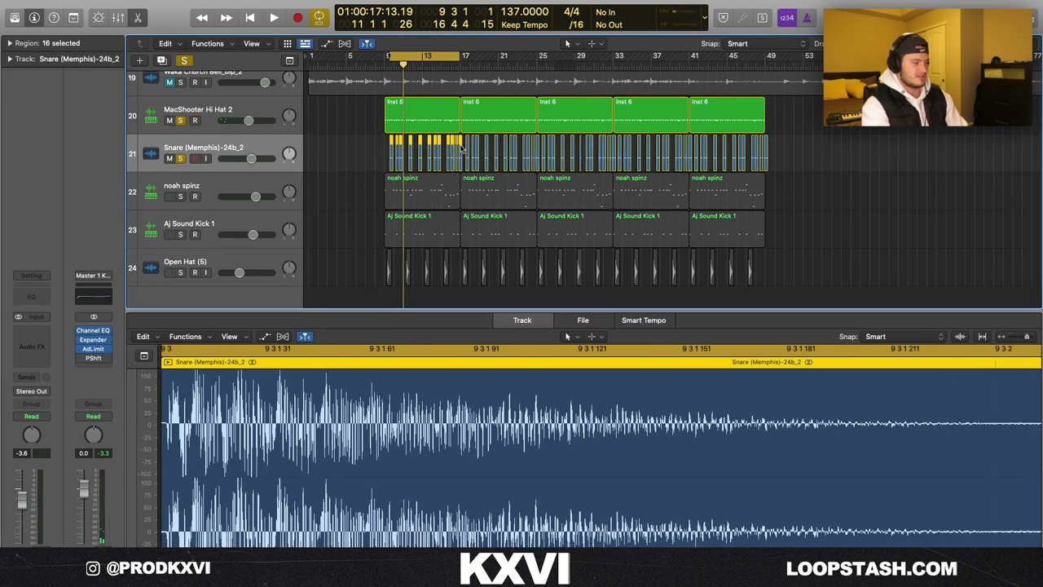
- Extend the start of the cycle range back to 8 4 4 1 and play the hi-hat and snare together
{"action": "scroll", "coordinate": [461, 148], "scroll_direction": "up", "scroll_amount": 8}
{"action": "scroll", "coordinate": [461, 149], "scroll_direction": "down", "scroll_amount": 1}
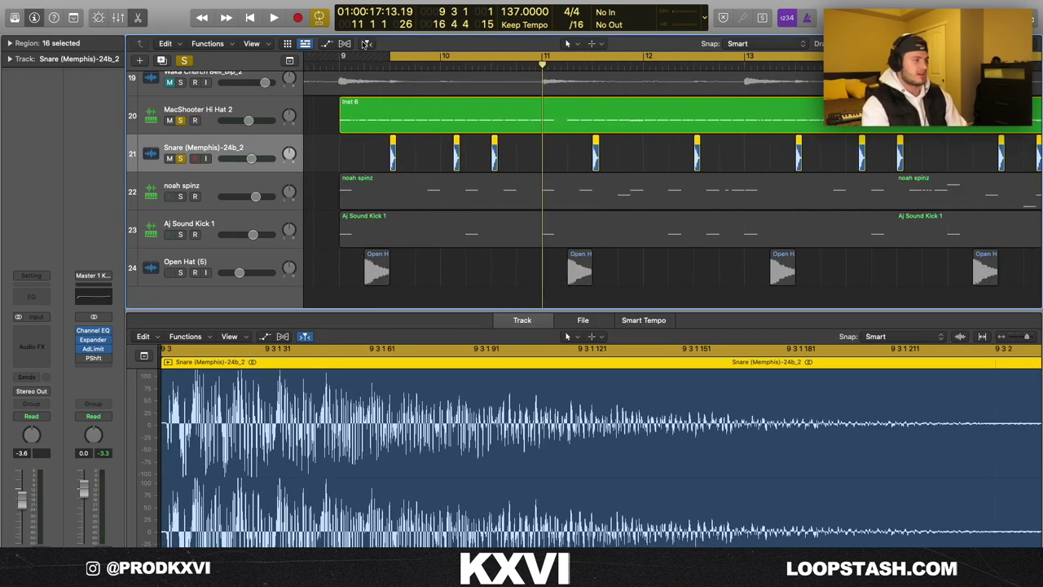
{"action": "left_click_drag", "start_coordinate": [388, 52], "coordinate": [338, 54]}
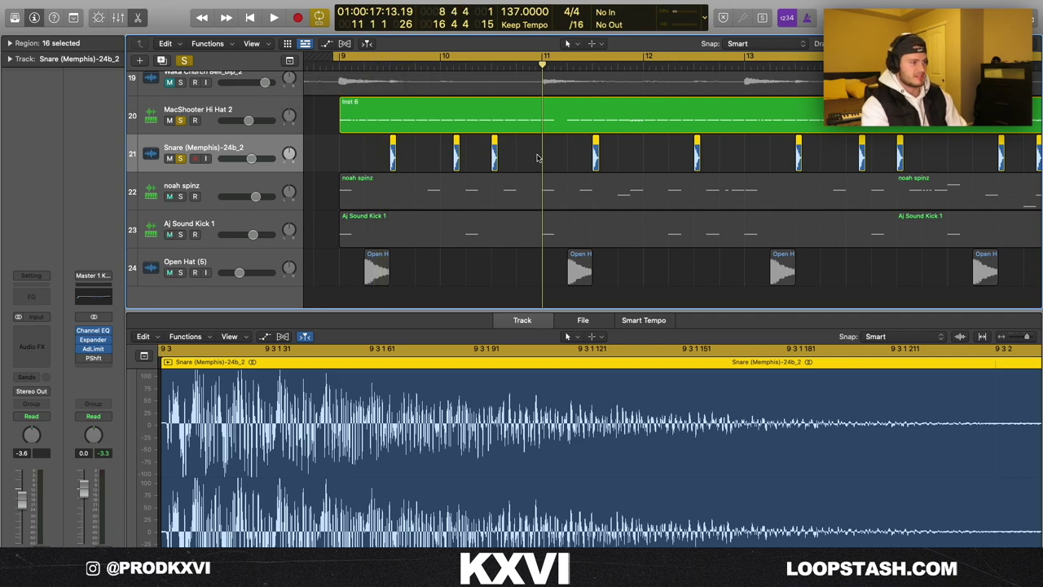
{"action": "key", "text": "space"}
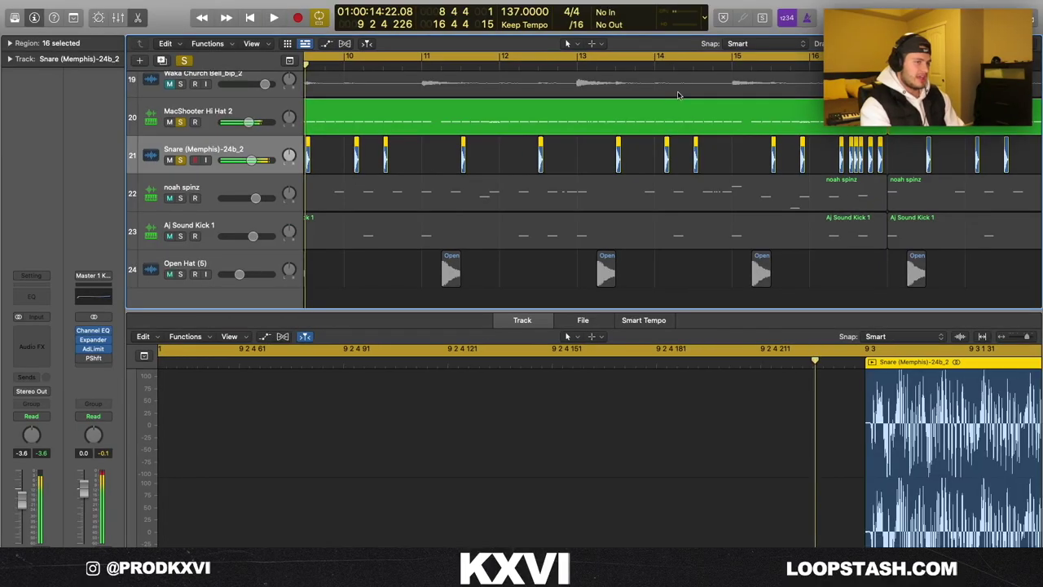
- Add the noah spinz track to the solo, cycle bars 9 to 49 and play its notes with the hi-hat and snare
{"action": "key", "text": "c"}
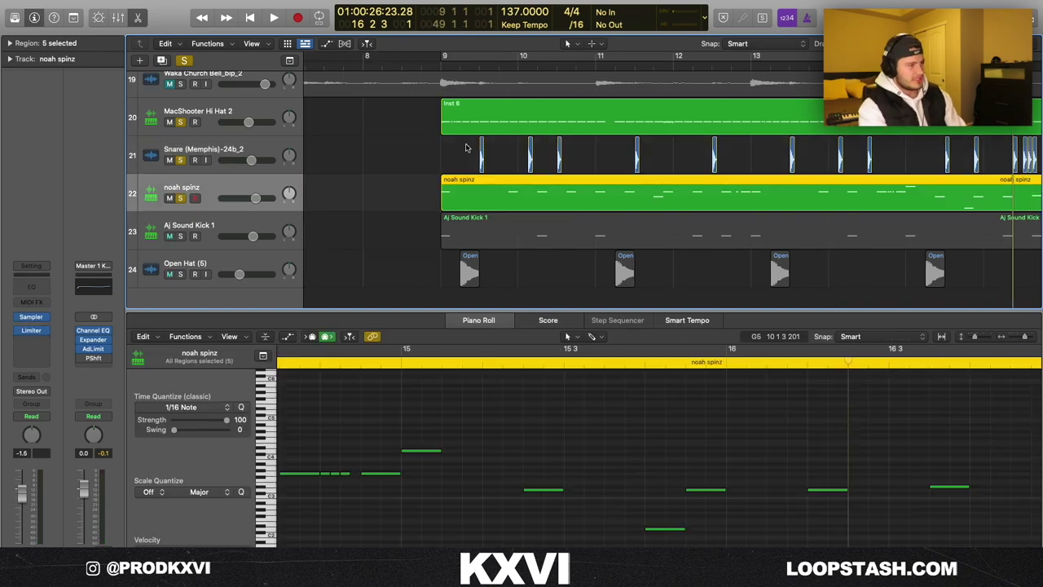
{"action": "left_click", "coordinate": [505, 61]}
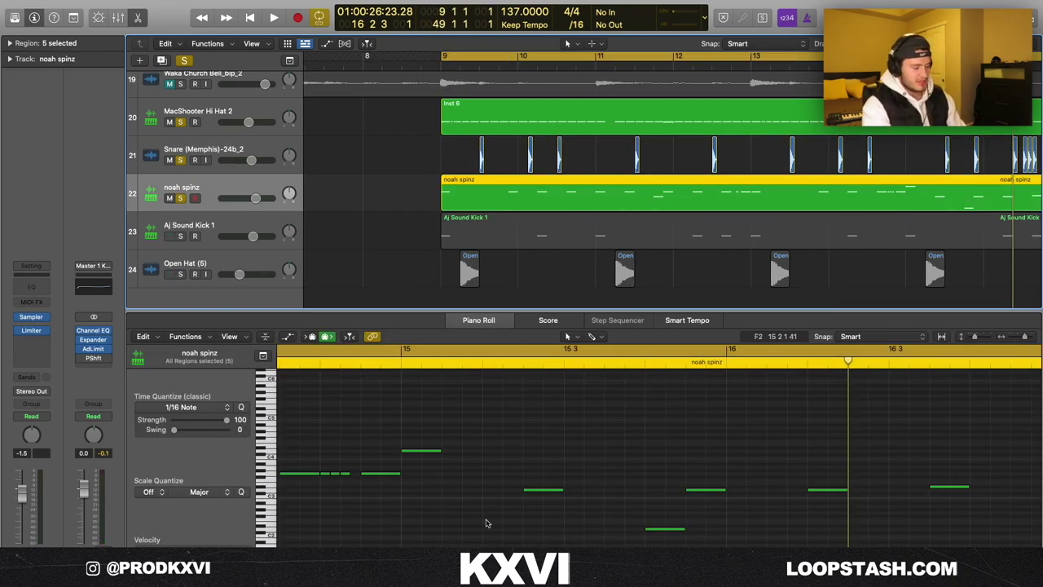
{"action": "scroll", "coordinate": [486, 524], "scroll_direction": "left", "scroll_amount": 4}
{"action": "scroll", "coordinate": [486, 523], "scroll_direction": "down", "scroll_amount": 5}
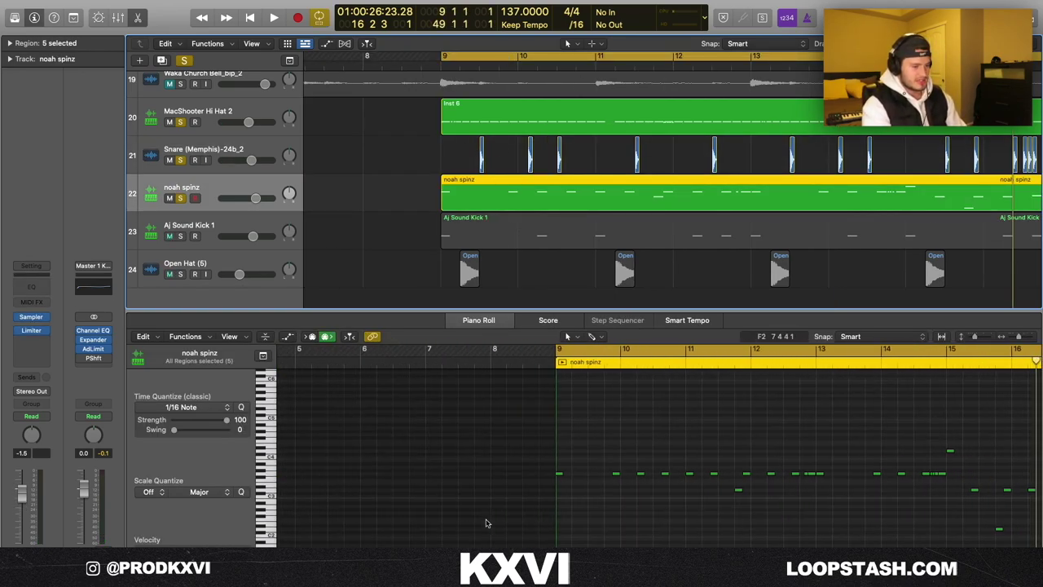
{"action": "scroll", "coordinate": [486, 520], "scroll_direction": "left", "scroll_amount": 3}
{"action": "key", "text": "space"}
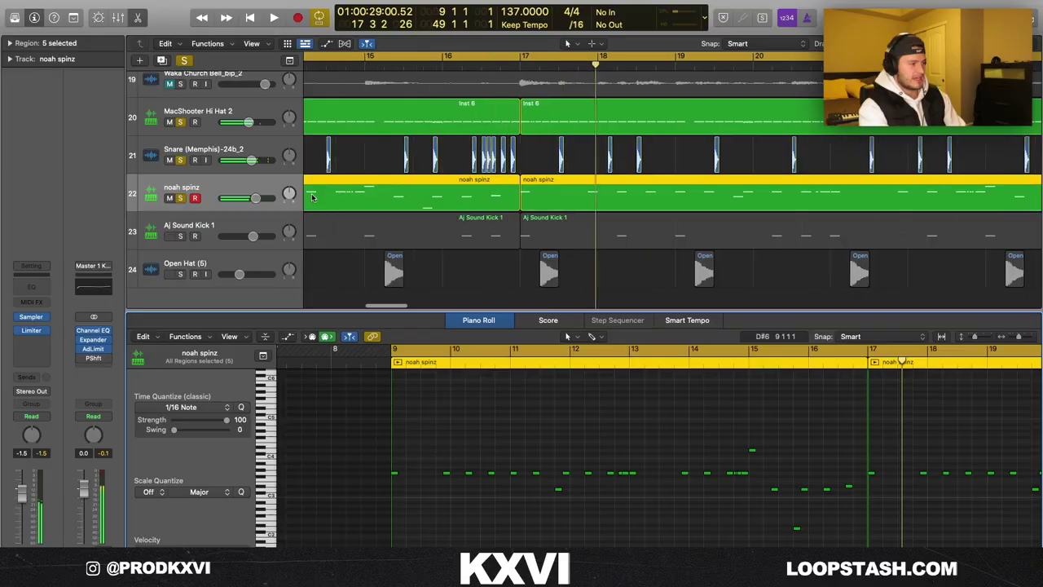
- Show the first Aj Sound Kick 1 region's notes and audition the kick with the other soloed drums over bars 9 to 17
{"action": "left_click", "coordinate": [379, 222]}
{"action": "scroll", "coordinate": [500, 434], "scroll_direction": "up", "scroll_amount": 3}
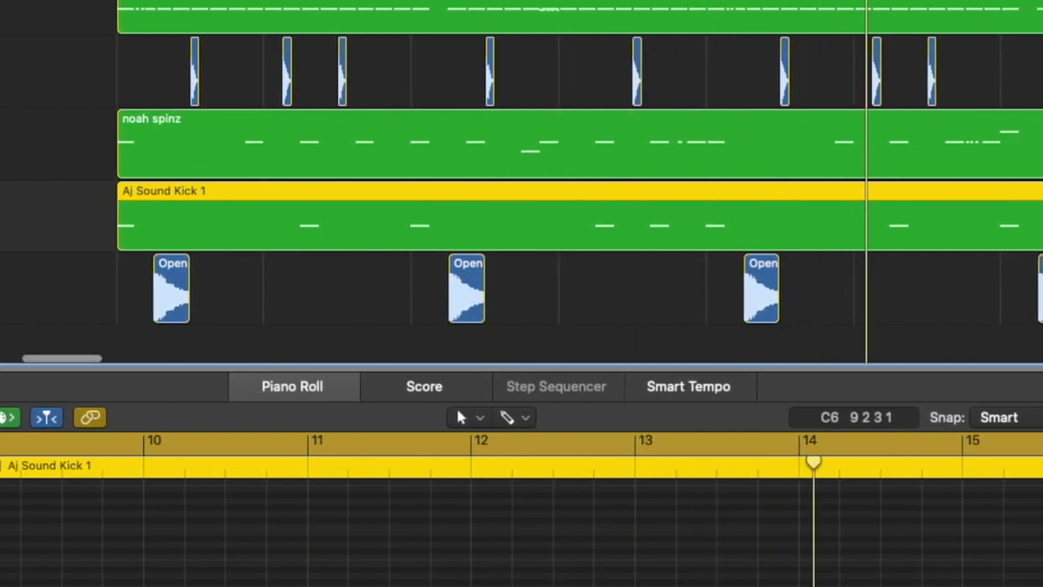
{"action": "scroll", "coordinate": [2, 234], "scroll_direction": "down", "scroll_amount": 1}
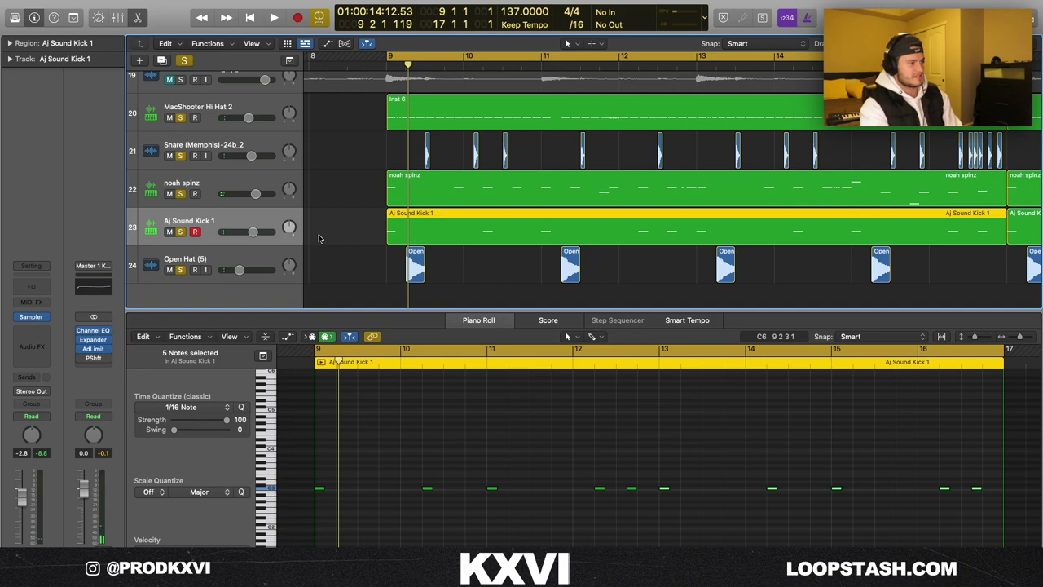
{"action": "key", "text": "super+Left"}
{"action": "key", "text": "super+Left"}
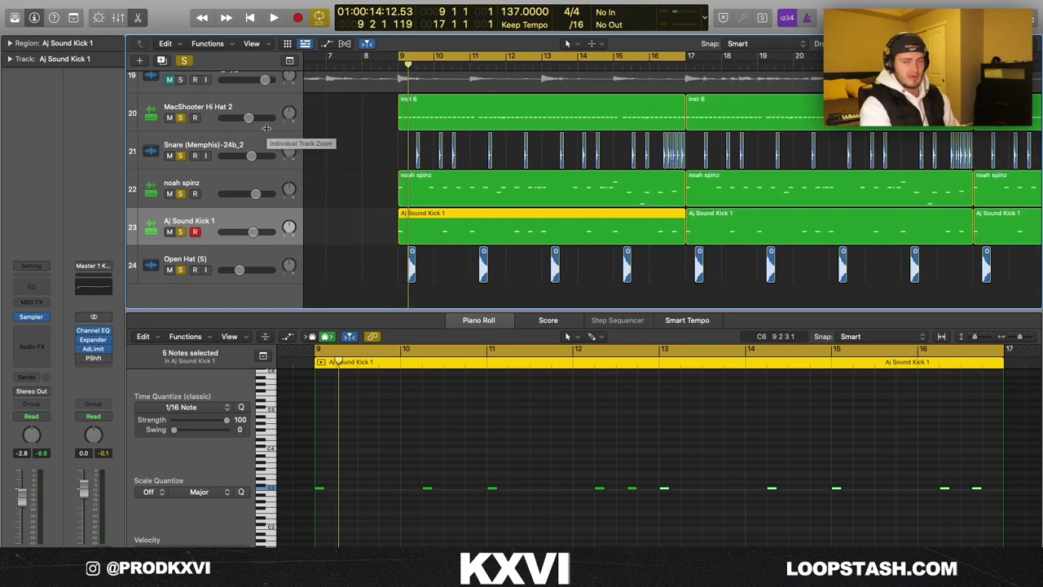